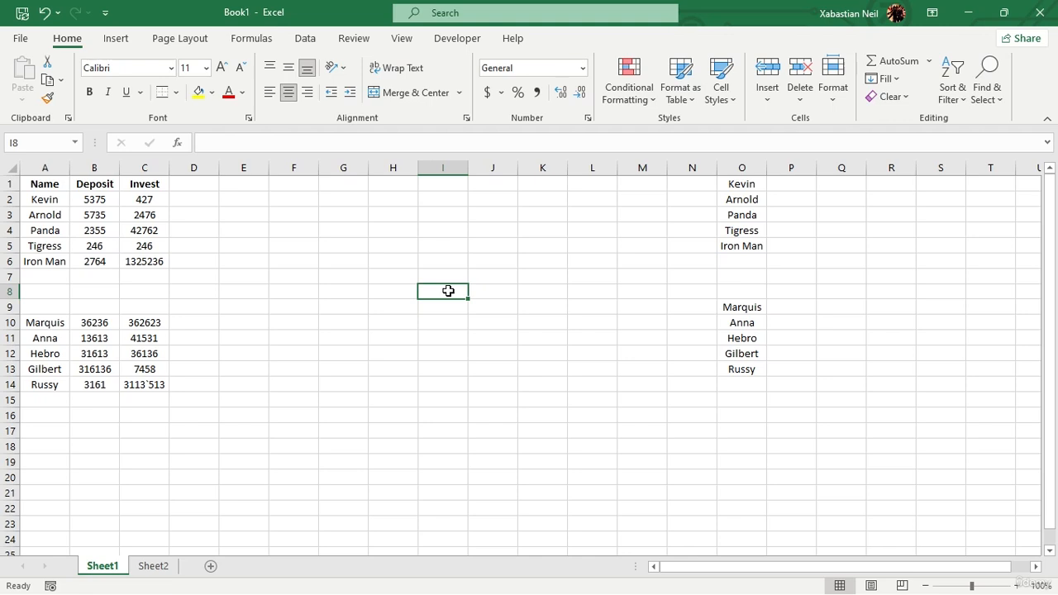
text(=i)
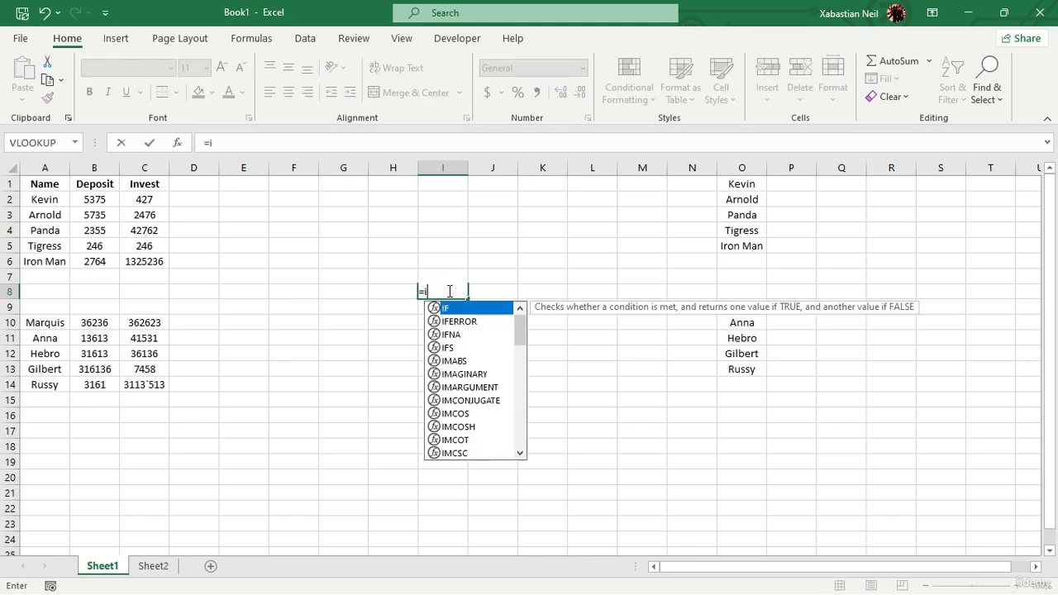
text(nd)
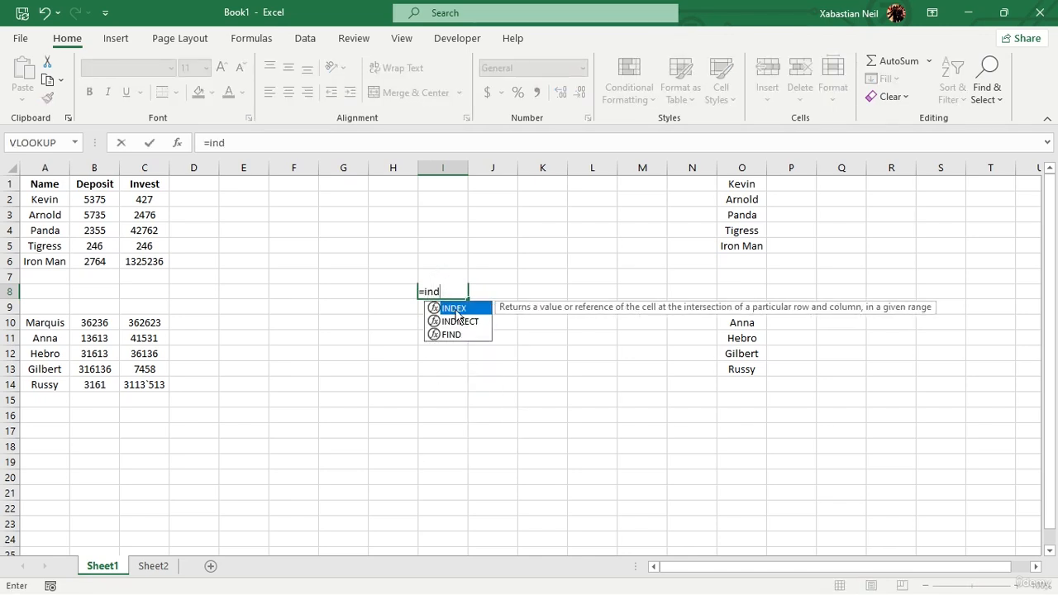
double_click(477, 321)
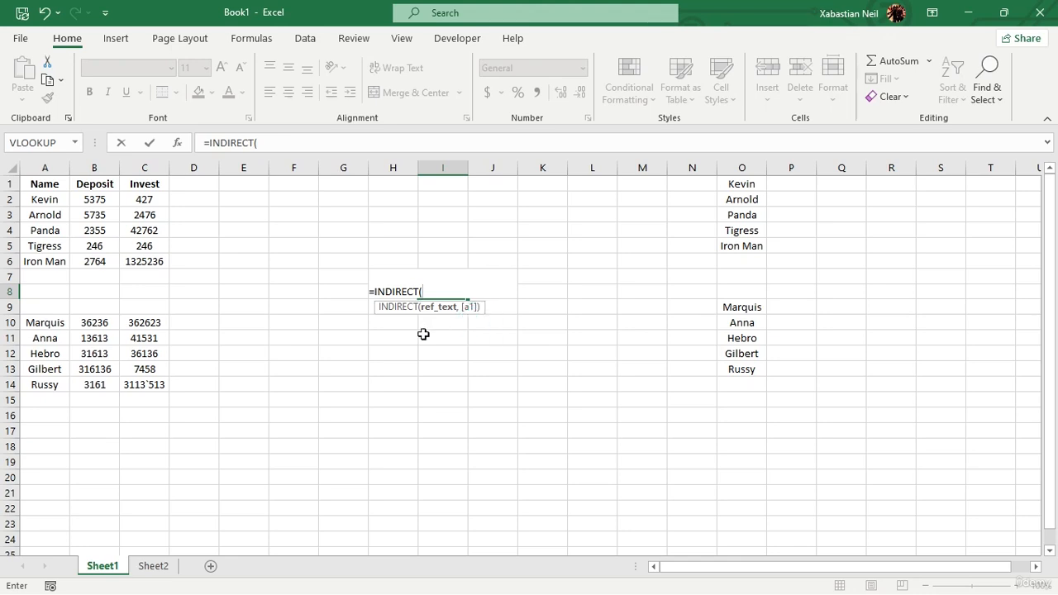
click(545, 275)
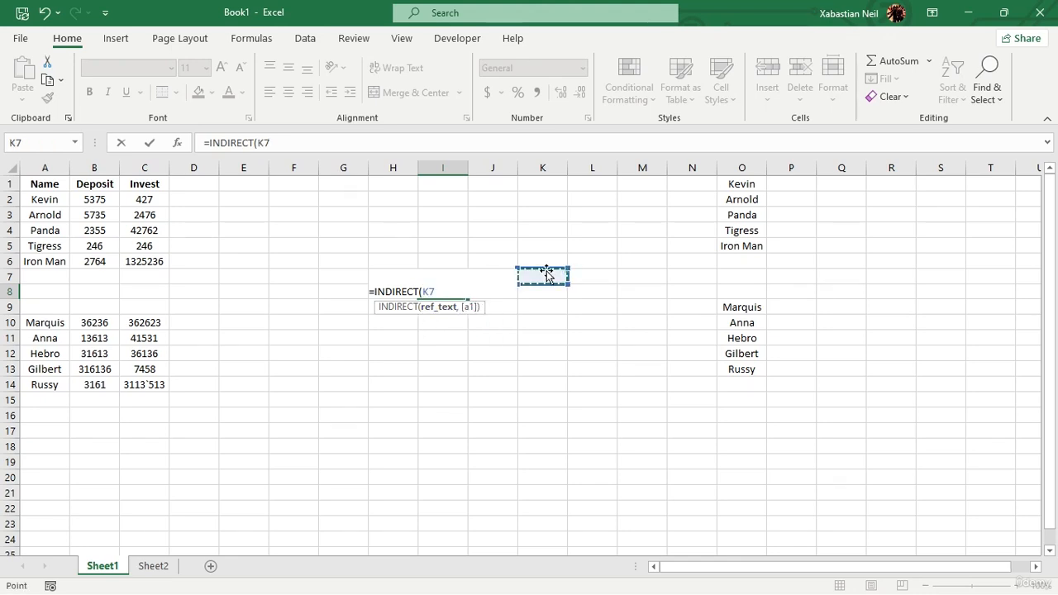
click(438, 291)
key(BackSpace)
key(BackSpace)
key(BackSpace)
key(BackSpace)
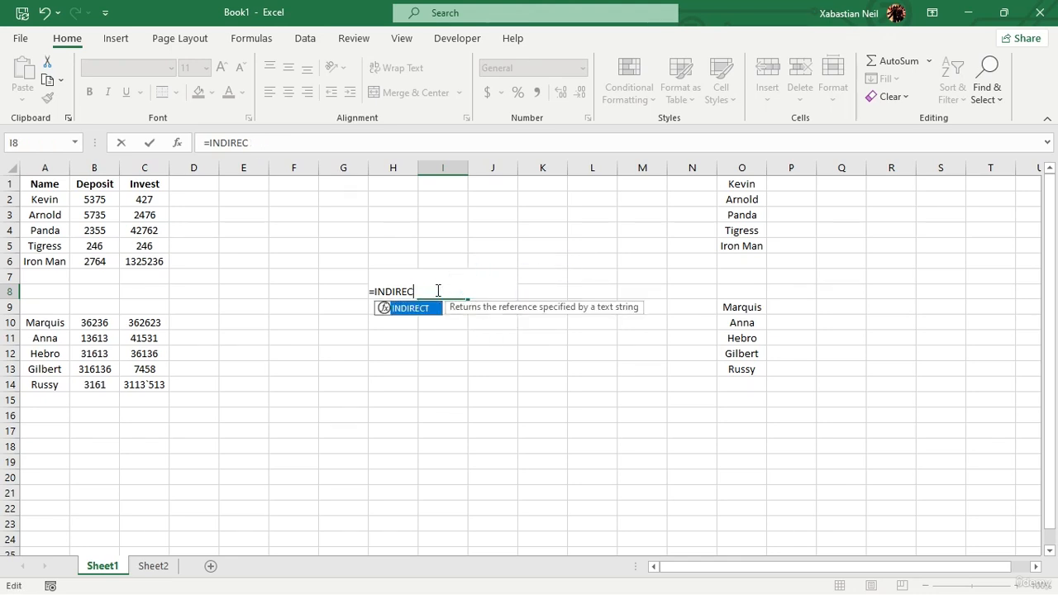
key(BackSpace)
key(BackSpace)
key(BackSpace)
key(BackSpace)
key(BackSpace)
key(BackSpace)
key(BackSpace)
key(BackSpace)
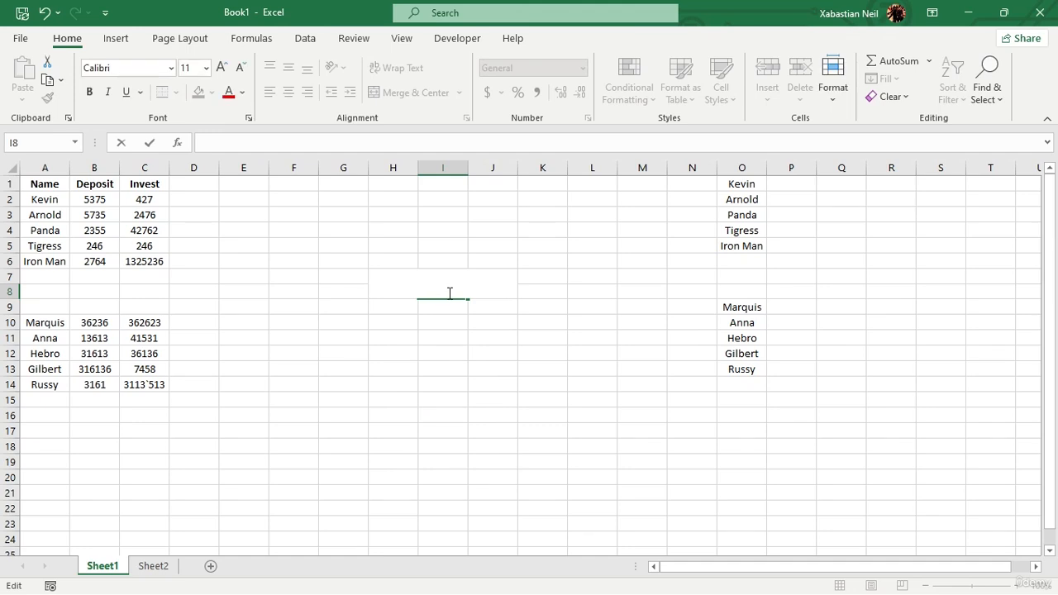
click(435, 233)
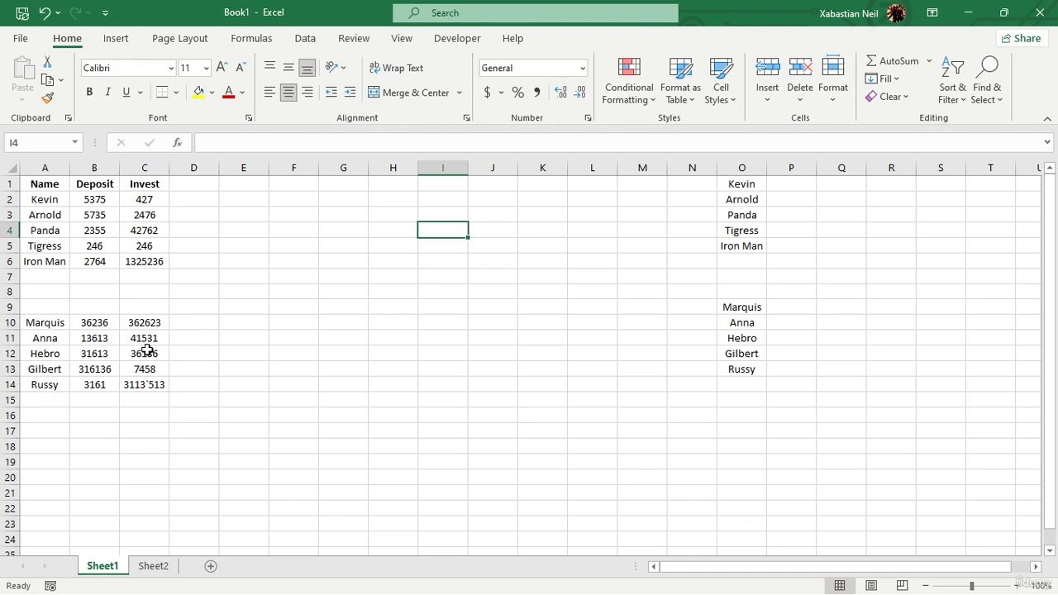
click(393, 355)
click(450, 259)
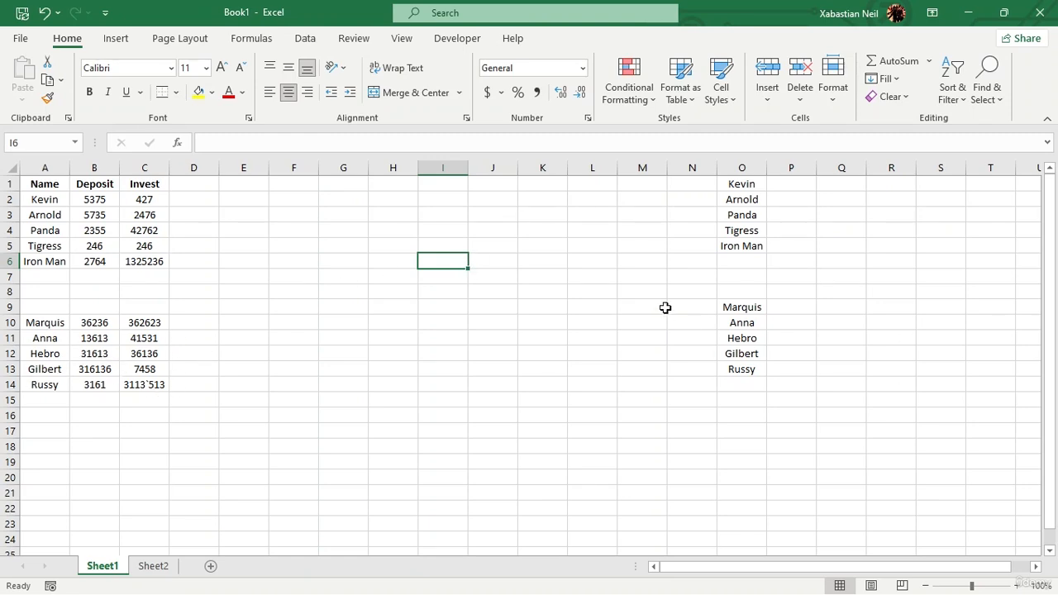
click(435, 303)
click(463, 247)
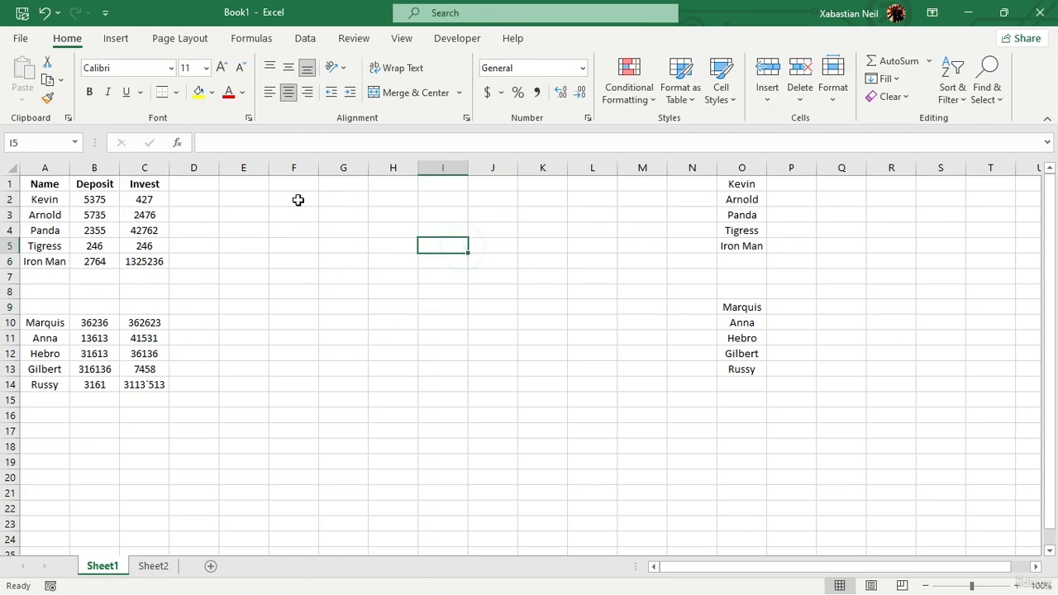
drag(298, 198, 510, 199)
click(428, 262)
Start a VLOOKUP formula in G2 using O9 as the lookup value.
click(356, 200)
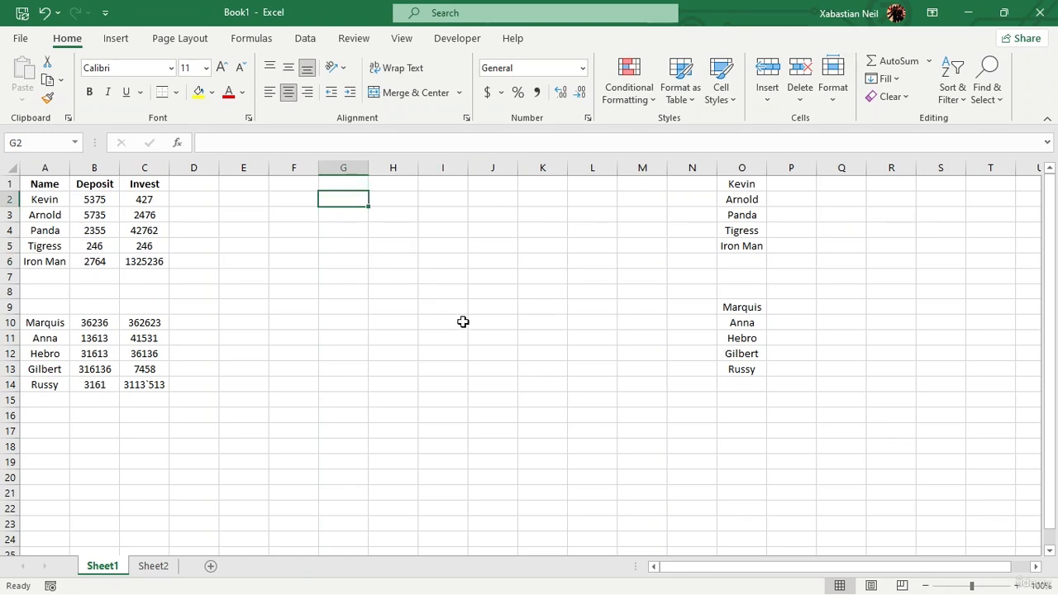
text(=valoo)
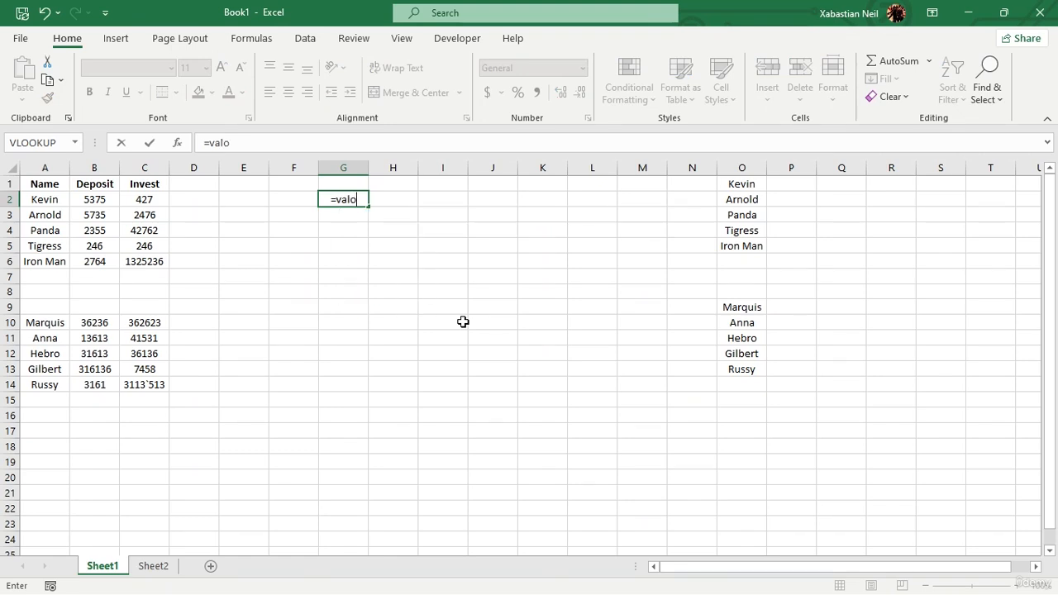
key(BackSpace)
key(BackSpace)
key(BackSpace)
key(BackSpace)
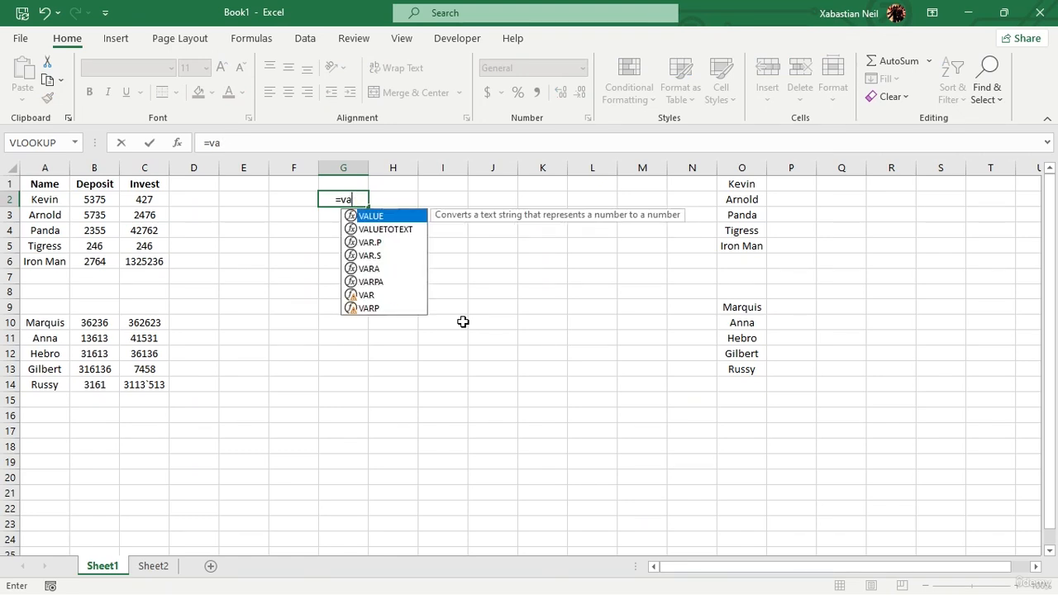
text(lo)
key(Tab)
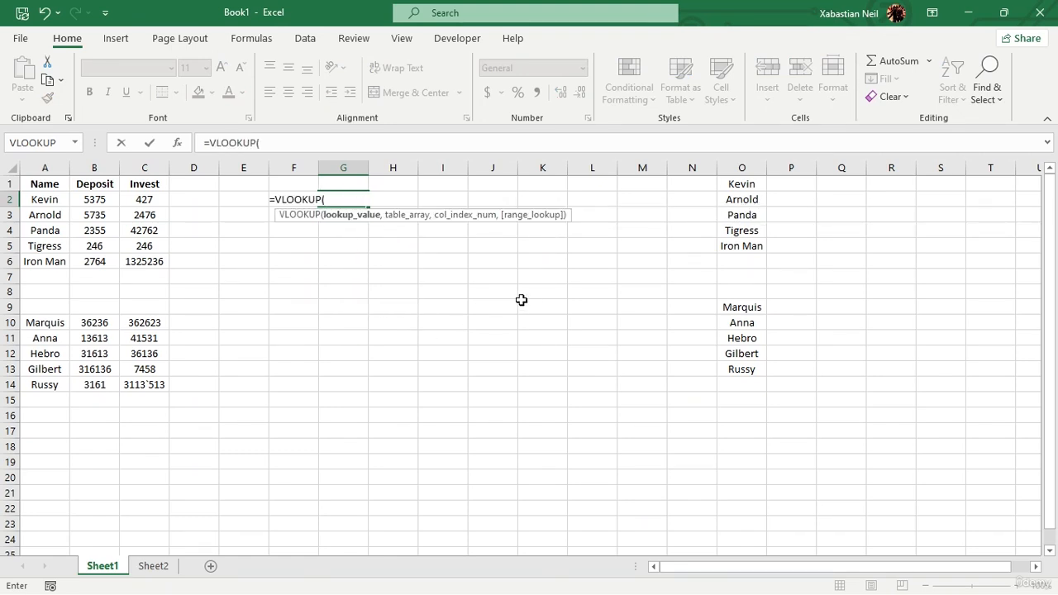
click(739, 310)
text(,)
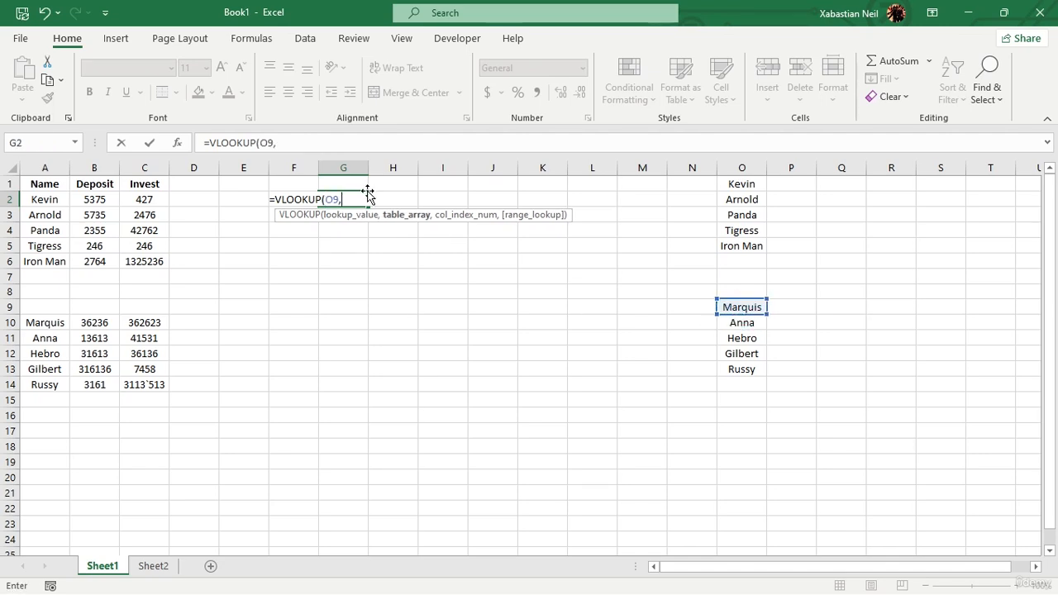
Complete the VLOOKUP with table array A2:C14, column 3 and FALSE for exact match, and enter it.
drag(41, 200, 148, 382)
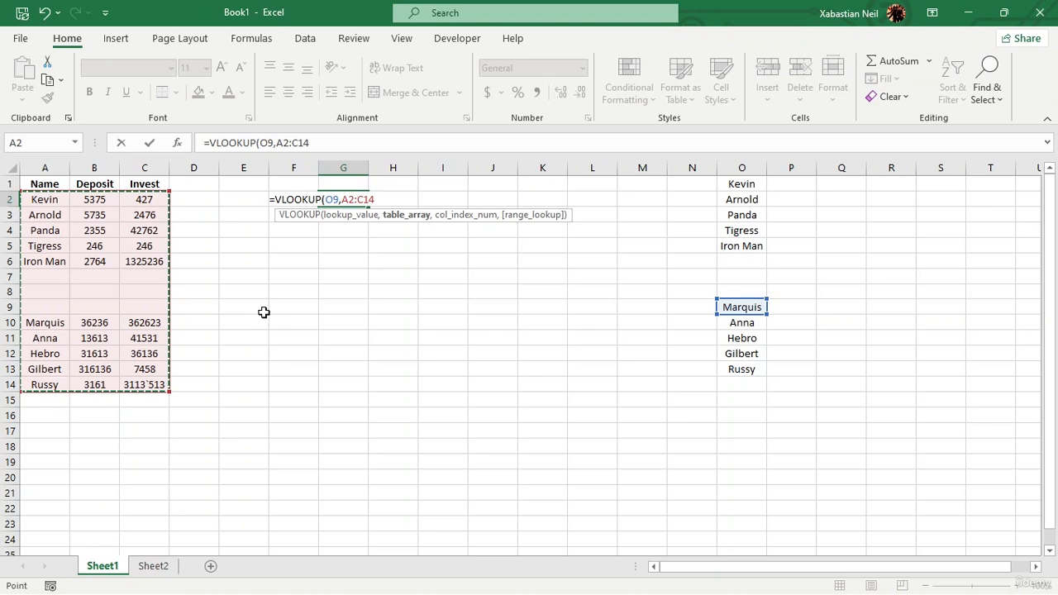
text(,)
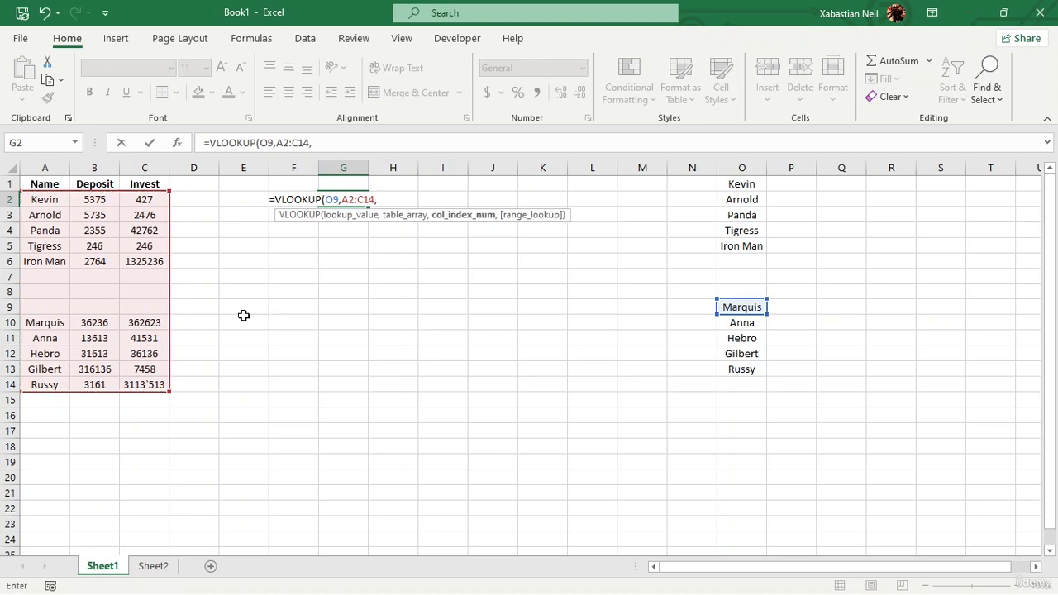
text(3)
text(,false))
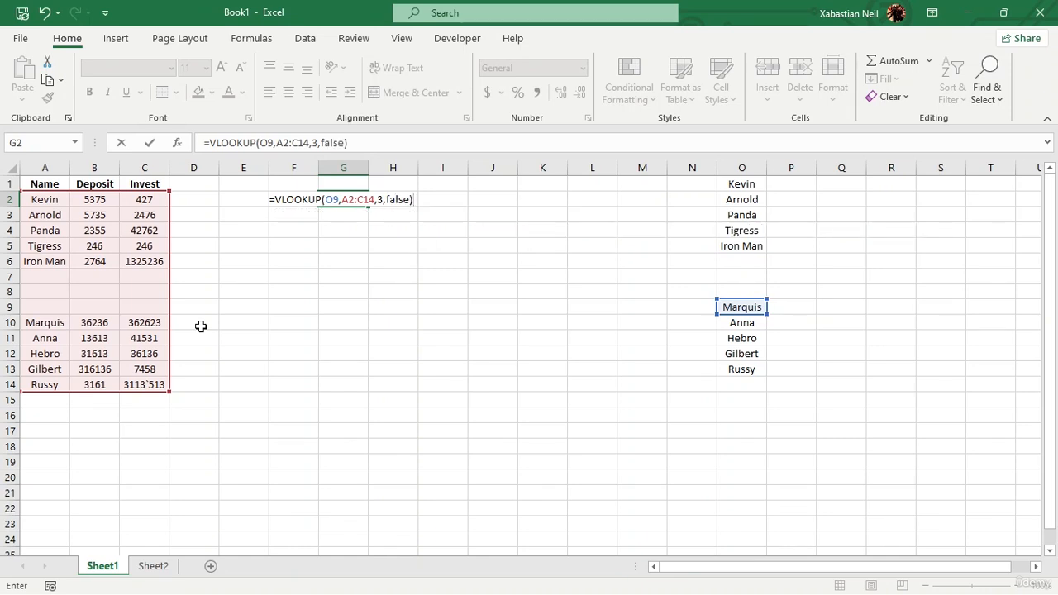
key(Return)
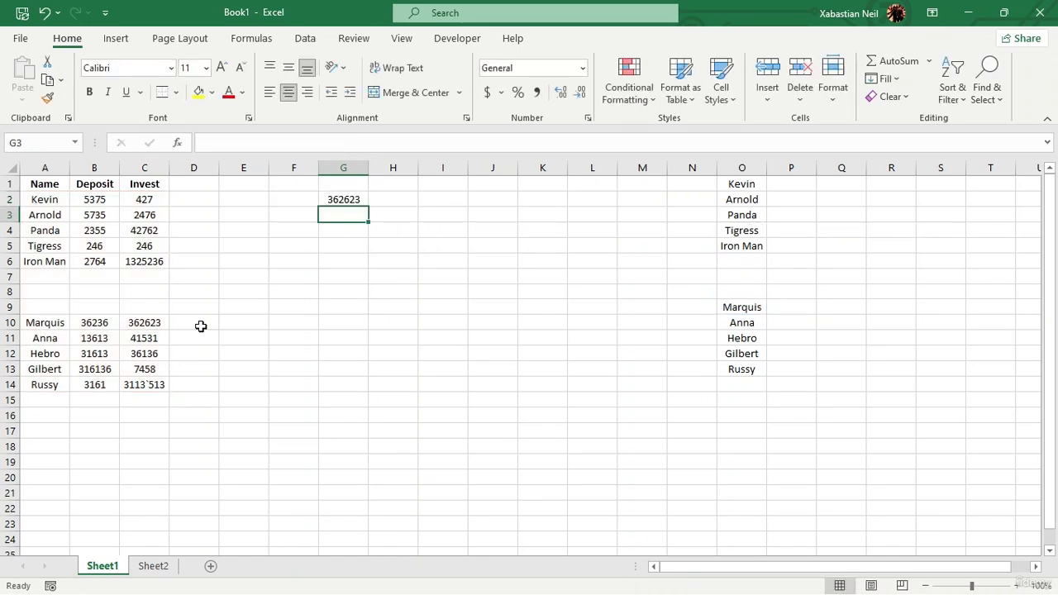
Remove the table array, column index and match arguments from the G2 formula, keeping O9 as lookup value.
double_click(356, 198)
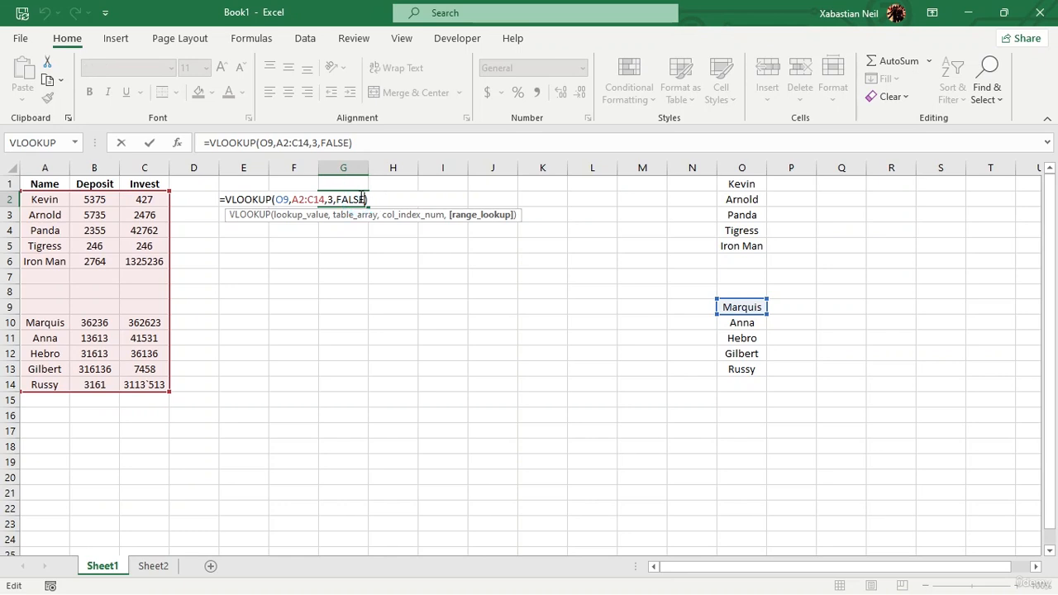
key(BackSpace)
key(BackSpace)
key(BackSpace)
key(BackSpace)
key(BackSpace)
key(BackSpace)
key(BackSpace)
key(BackSpace)
key(BackSpace)
key(BackSpace)
key(BackSpace)
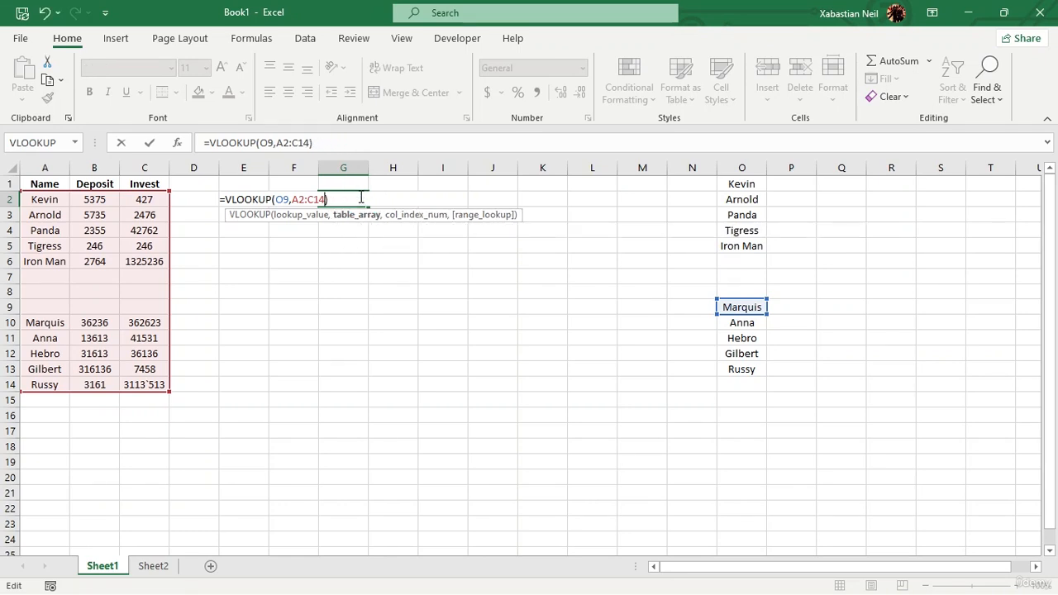
key(BackSpace)
key(BackSpace)
key(BackSpace)
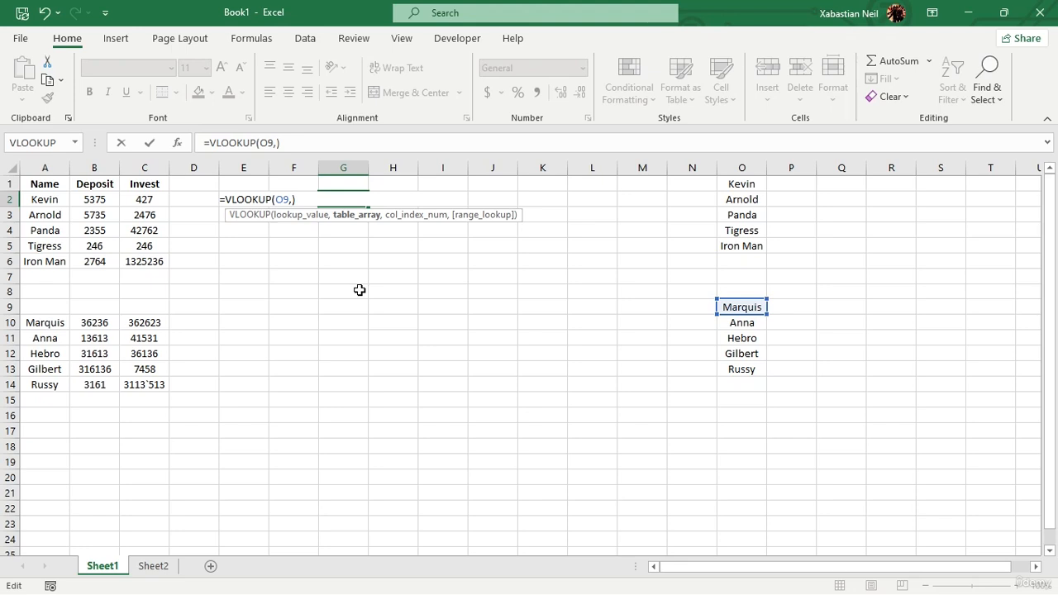
key(BackSpace)
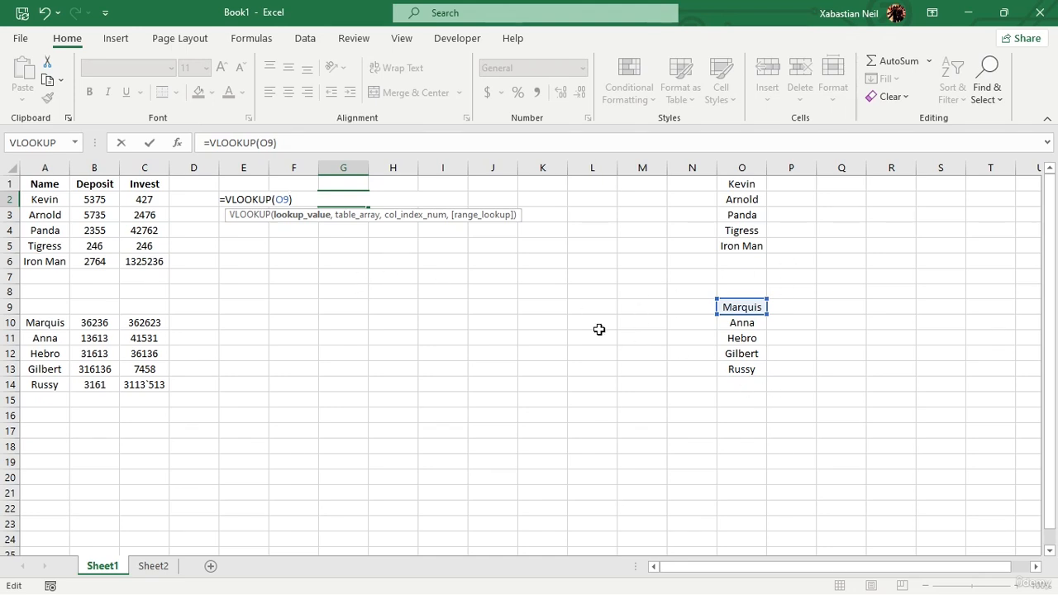
text(m)
key(BackSpace)
text(,)
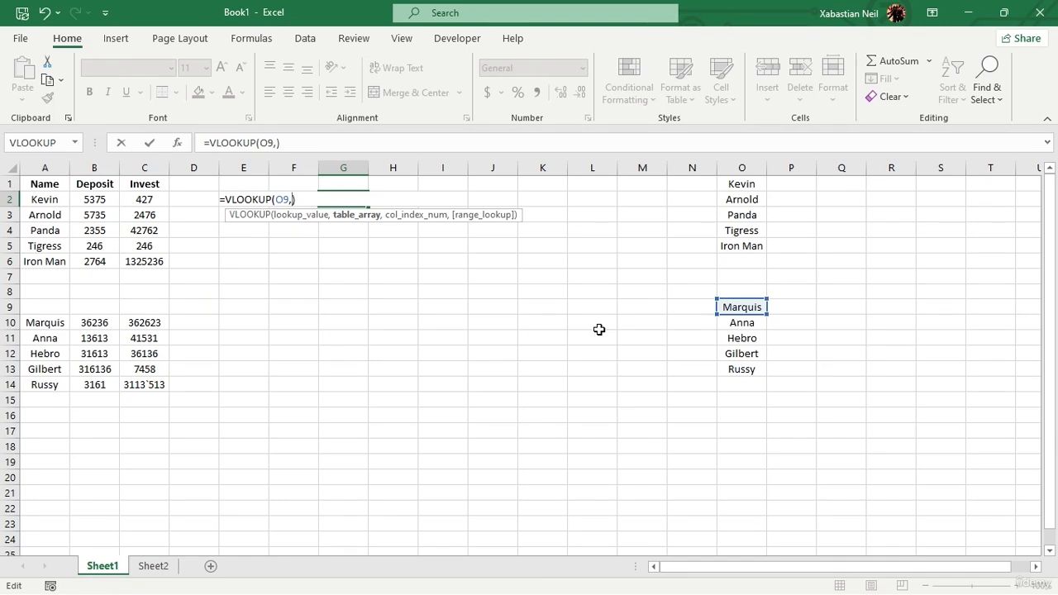
Insert an IF as the table array, testing whether O1 equals "Marquis".
text(I)
key(Tab)
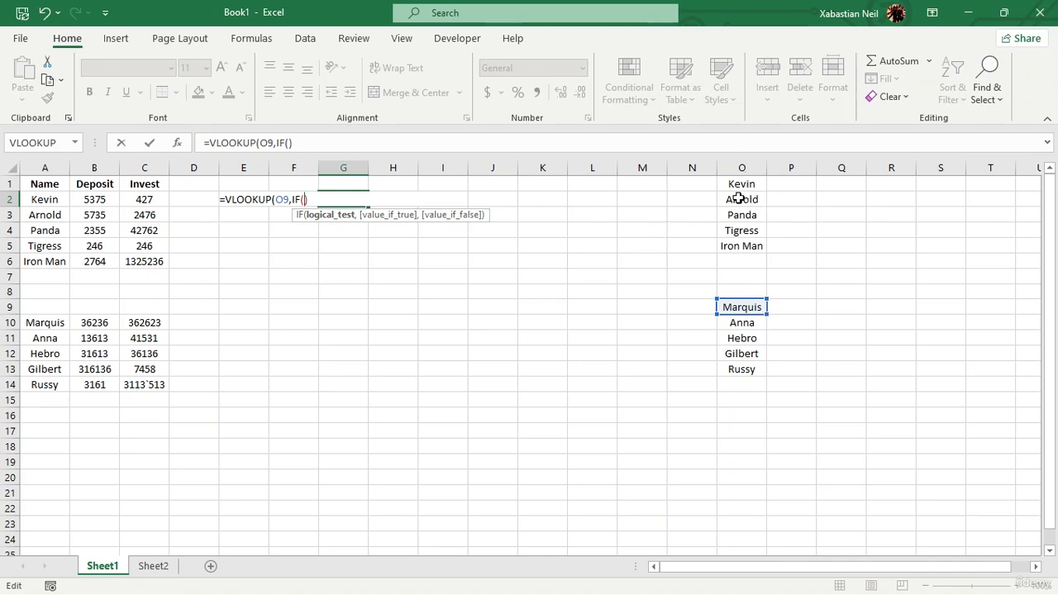
click(753, 190)
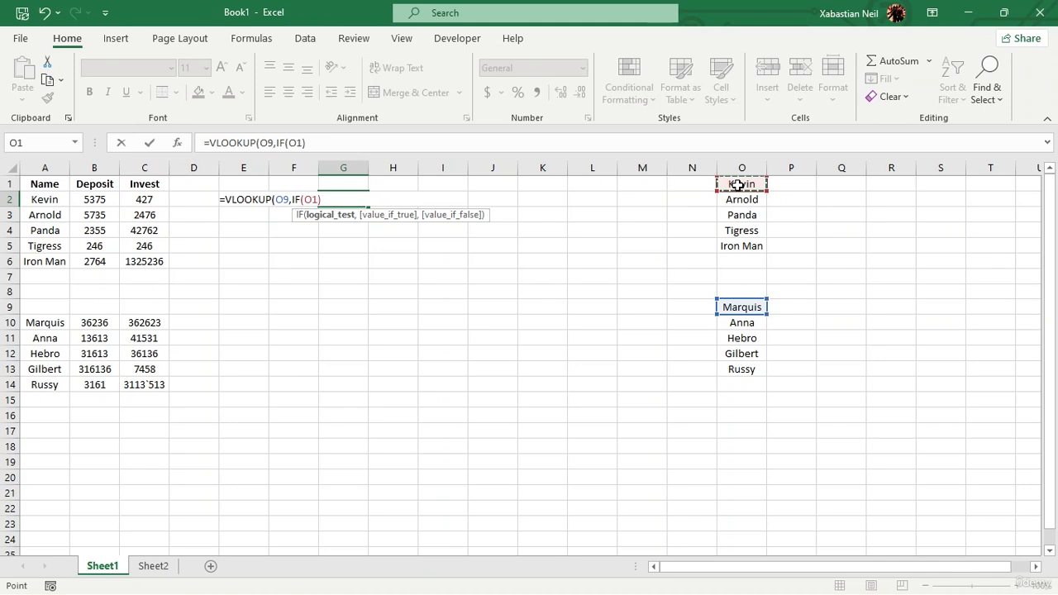
text(=)
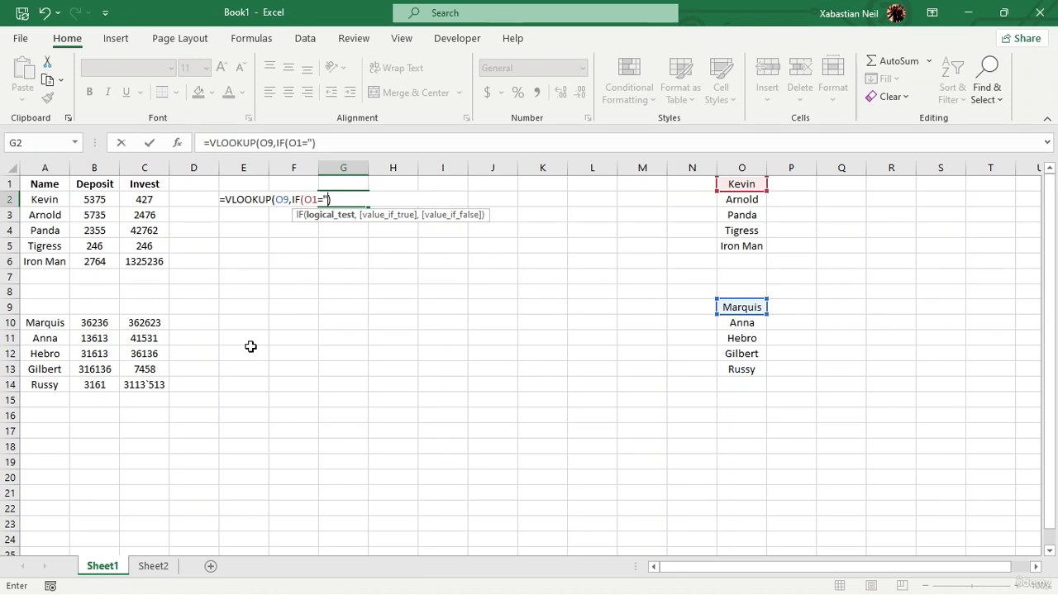
text(Marquis)
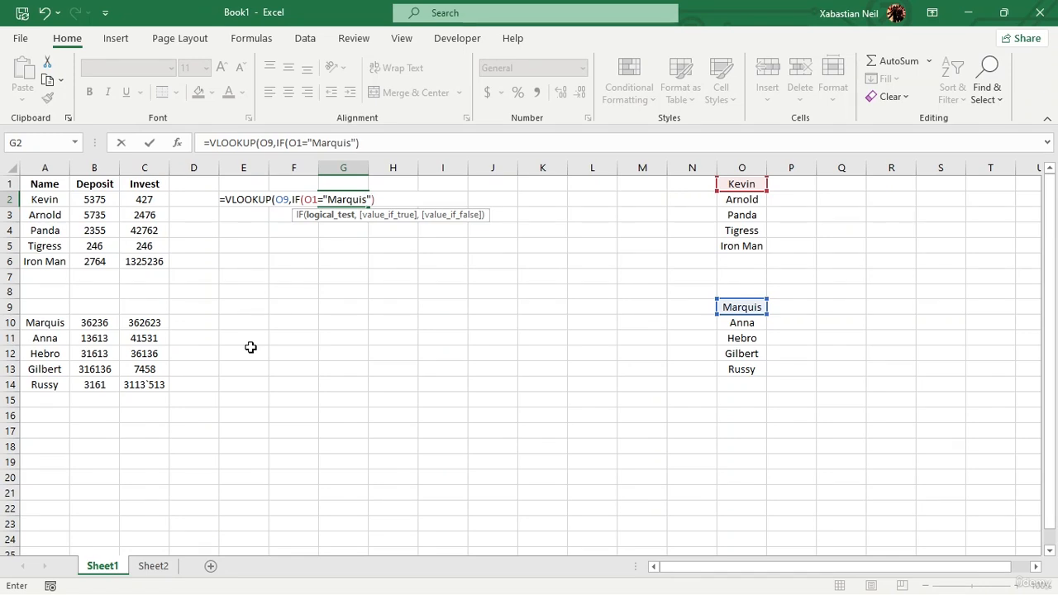
text(,)
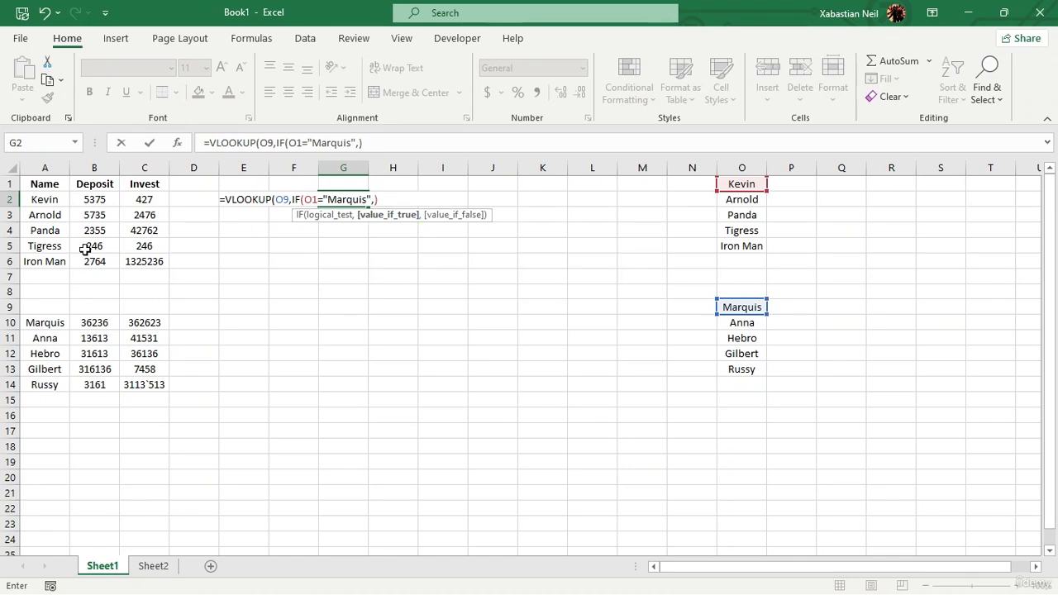
Try using A2:C14 as the IF's true result, then delete it.
drag(39, 207, 147, 381)
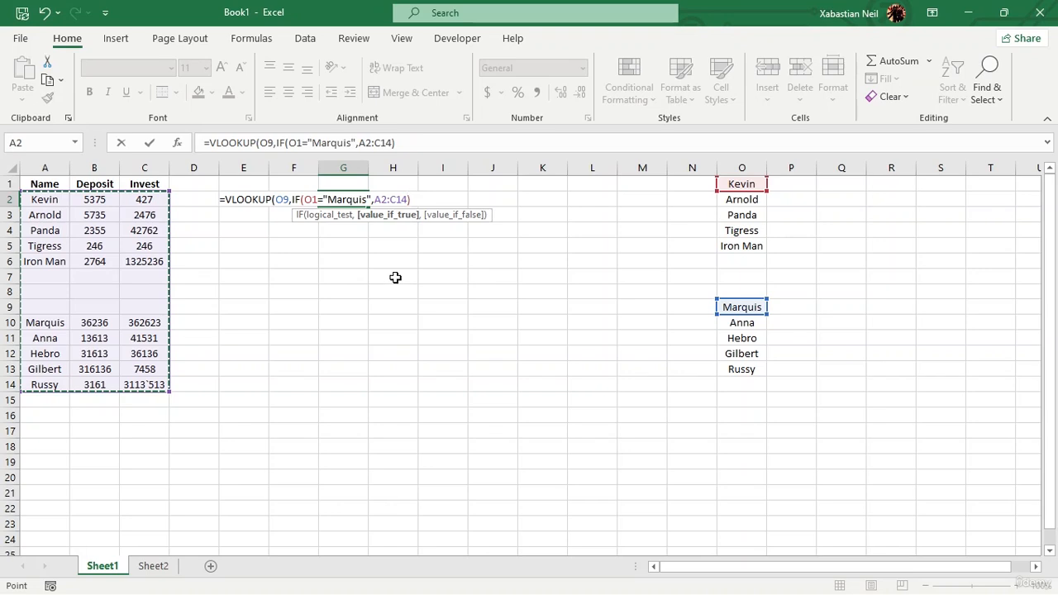
text(,)
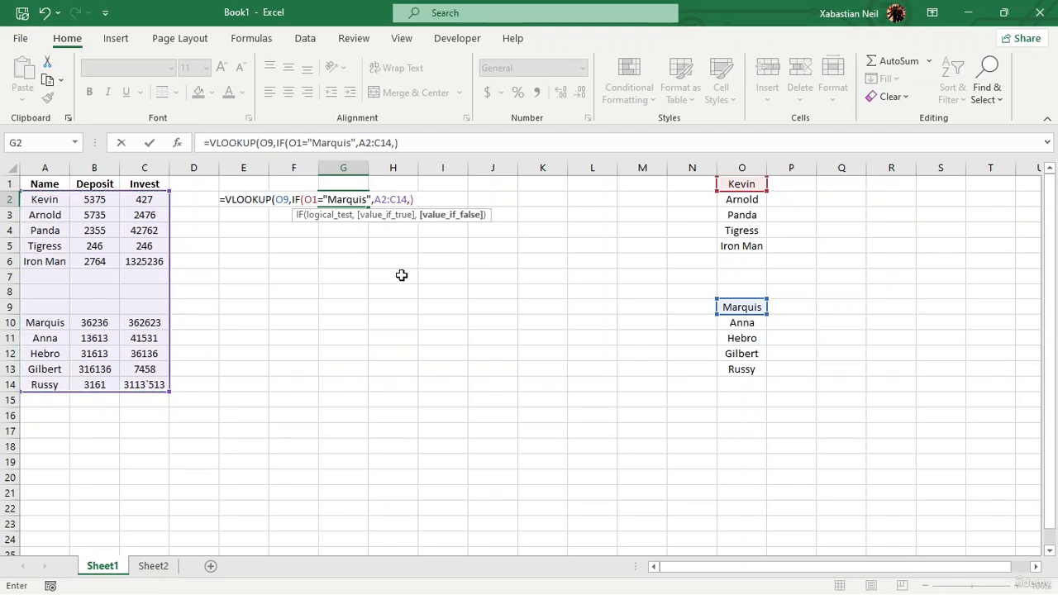
click(407, 198)
key(BackSpace)
key(BackSpace)
key(BackSpace)
key(BackSpace)
key(BackSpace)
key(BackSpace)
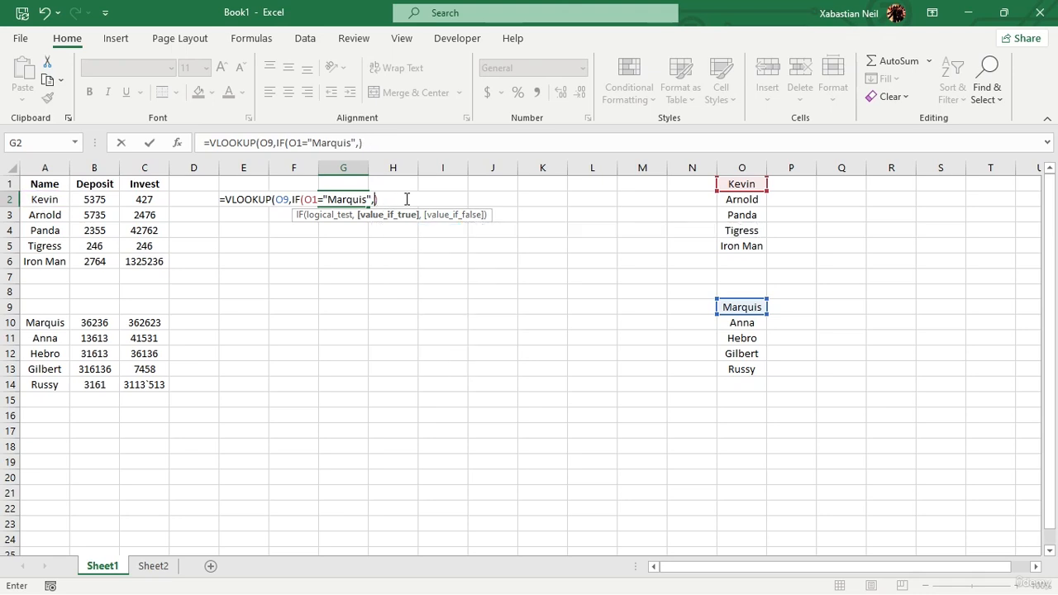
Try giving the IF A2:C6 as true result and A10:C14 as false result, closing it and entering the formula.
drag(33, 198, 147, 266)
text(,)
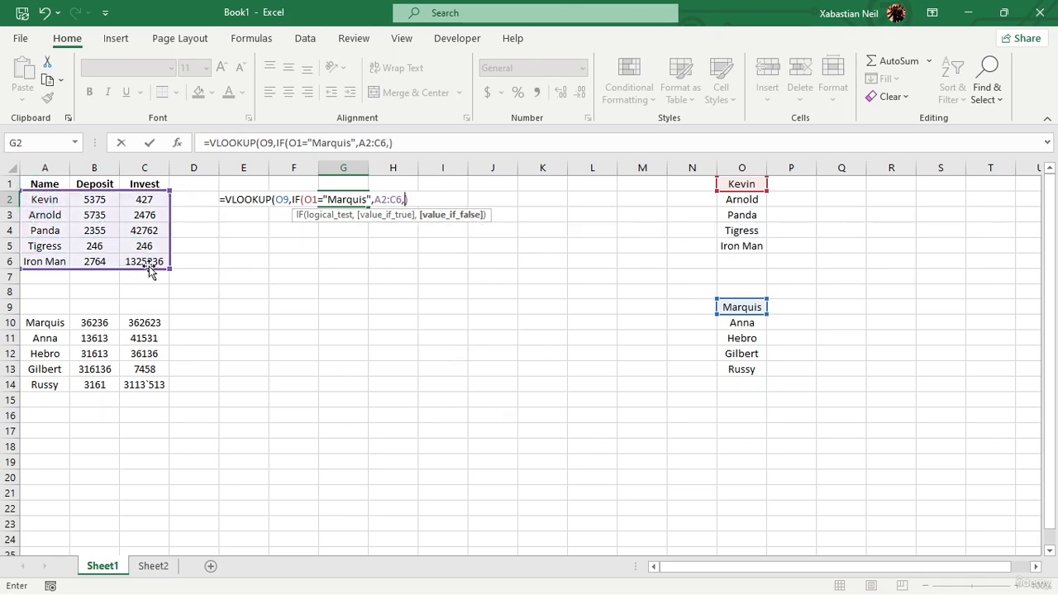
drag(47, 323, 138, 386)
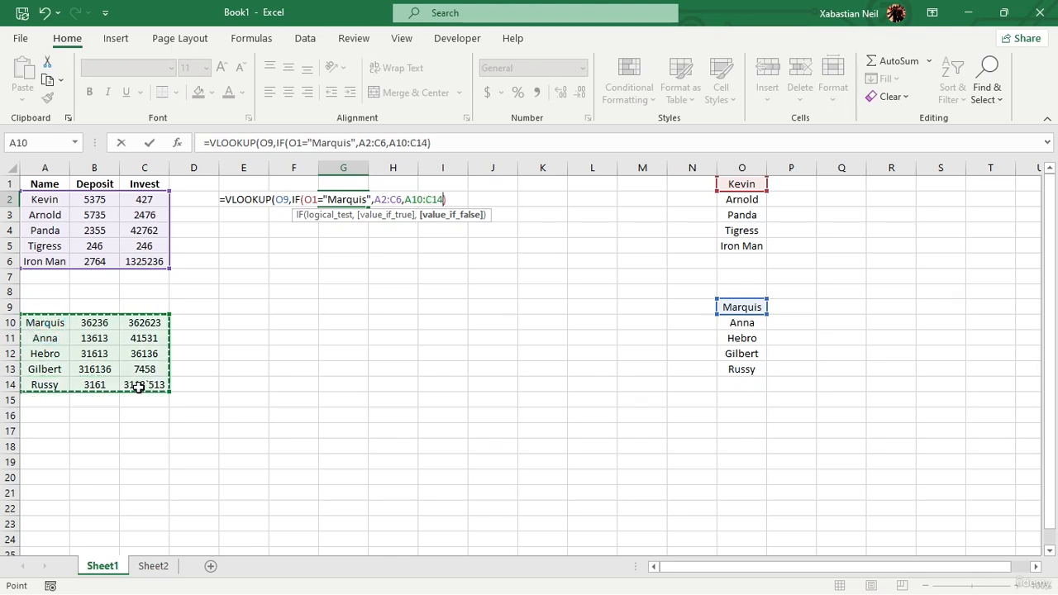
key(Right)
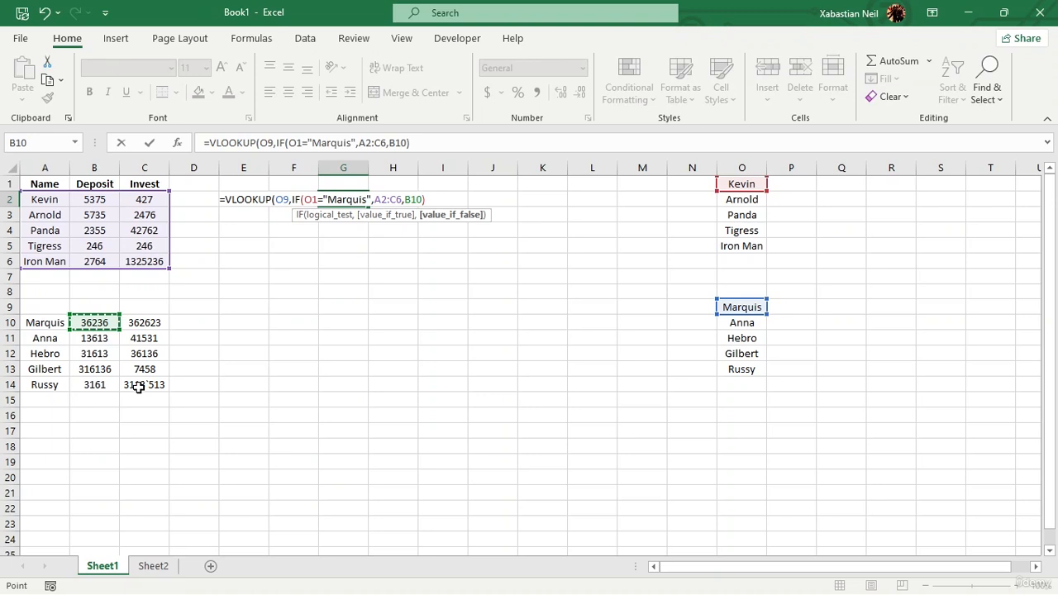
drag(41, 328, 148, 380)
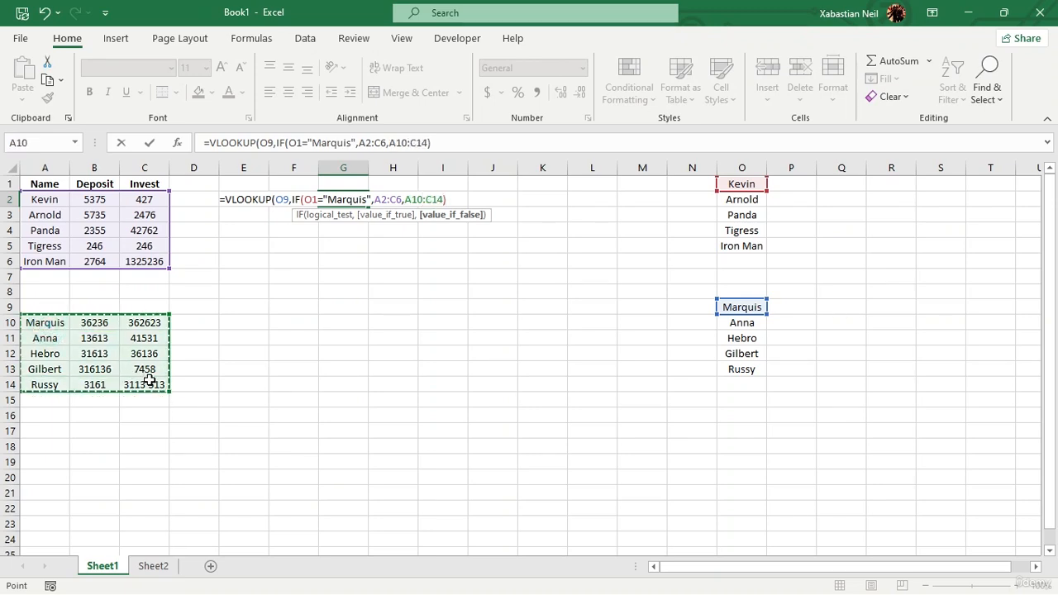
text())
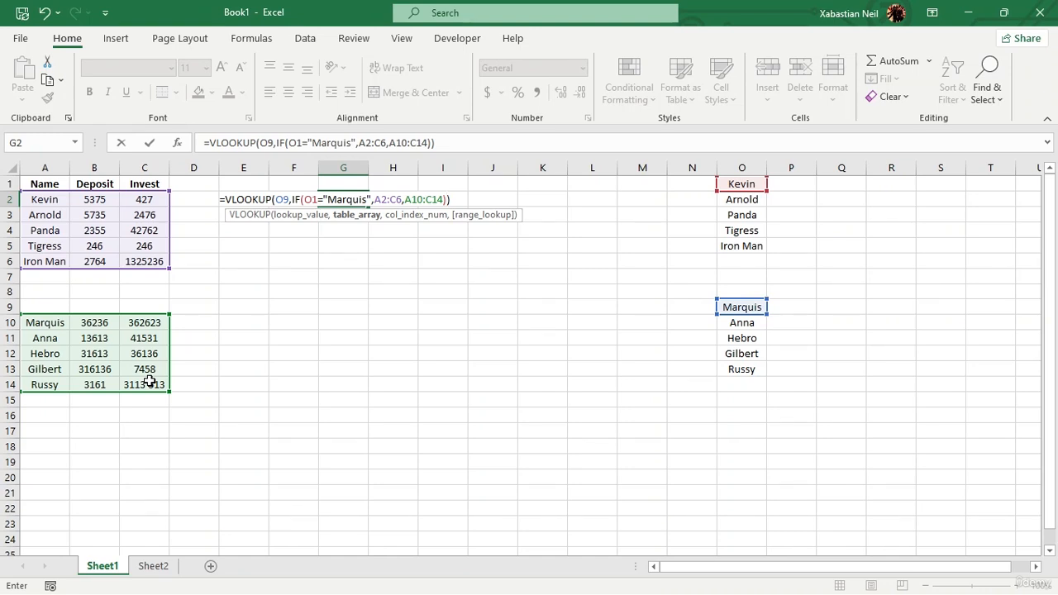
click(44, 199)
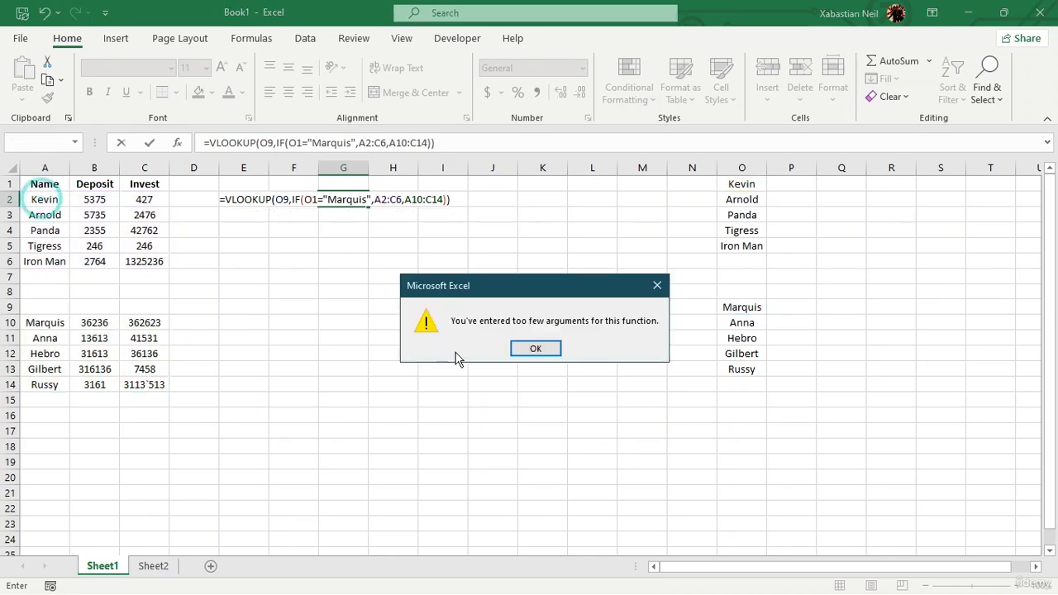
click(536, 348)
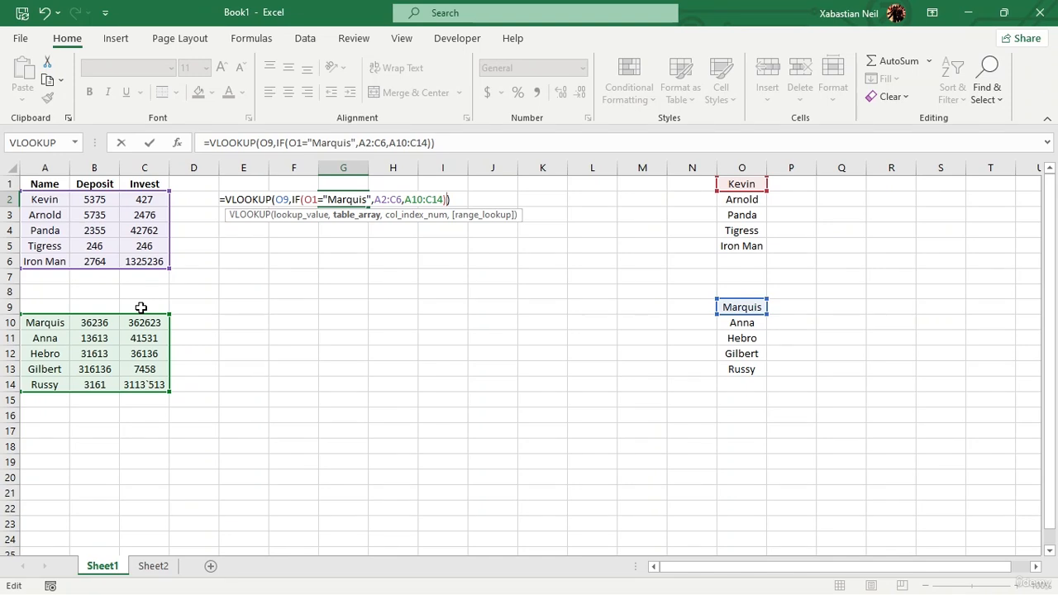
Try replacing both IF results with the single range A2:C14, closing the IF and entering the formula.
key(BackSpace)
key(BackSpace)
key(BackSpace)
key(BackSpace)
key(BackSpace)
key(BackSpace)
key(BackSpace)
key(BackSpace)
key(BackSpace)
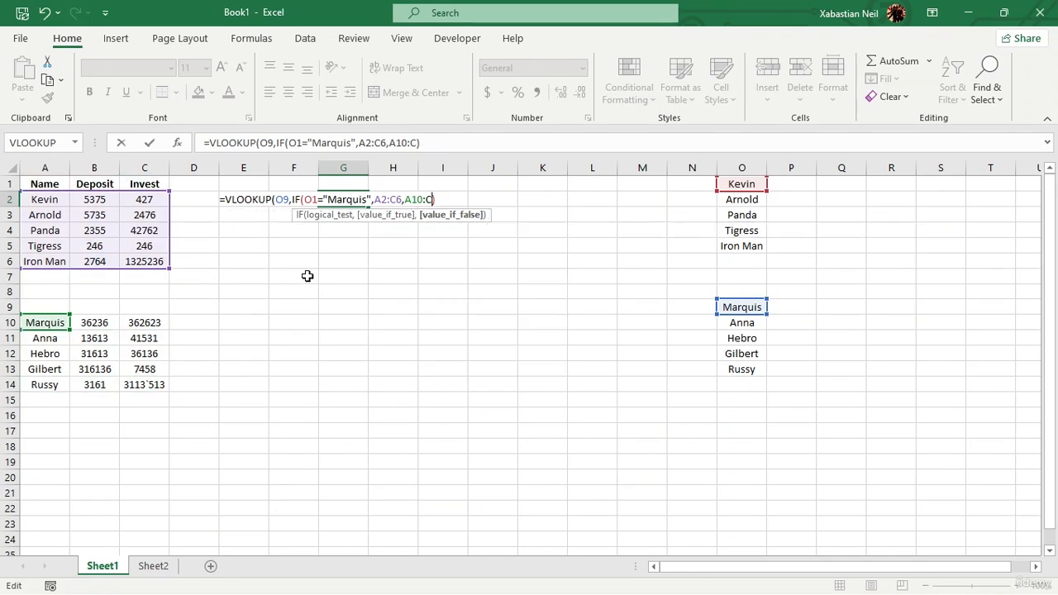
key(BackSpace)
key(BackSpace)
key(BackSpace)
key(BackSpace)
key(BackSpace)
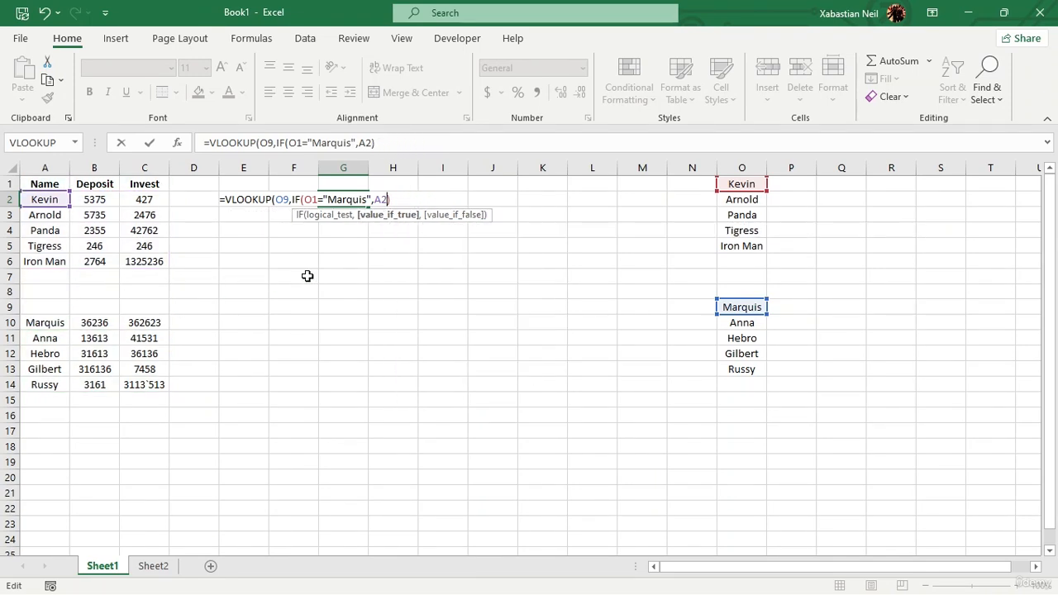
drag(45, 199, 156, 385)
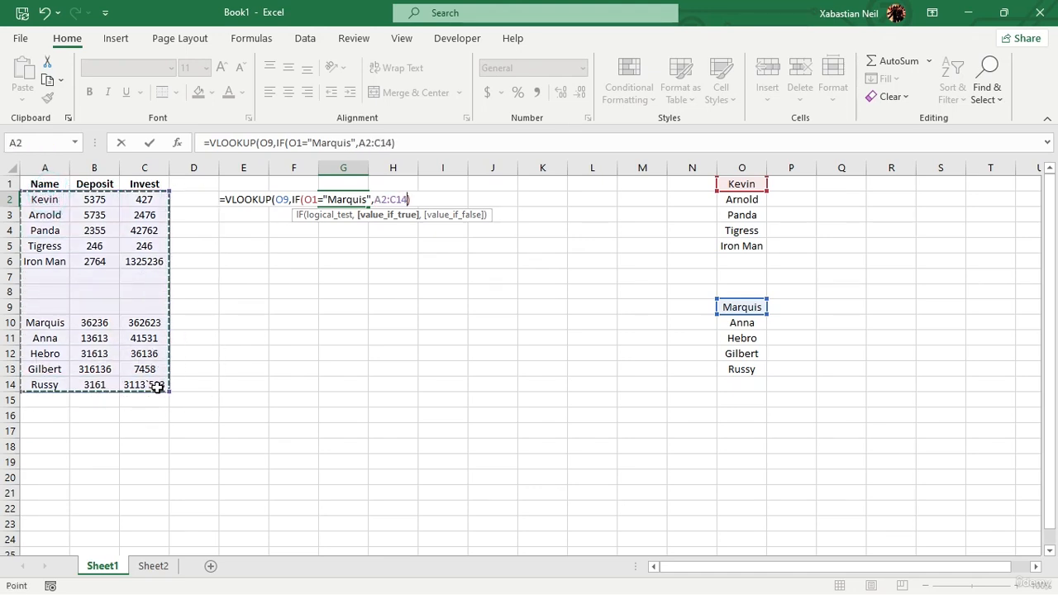
text())
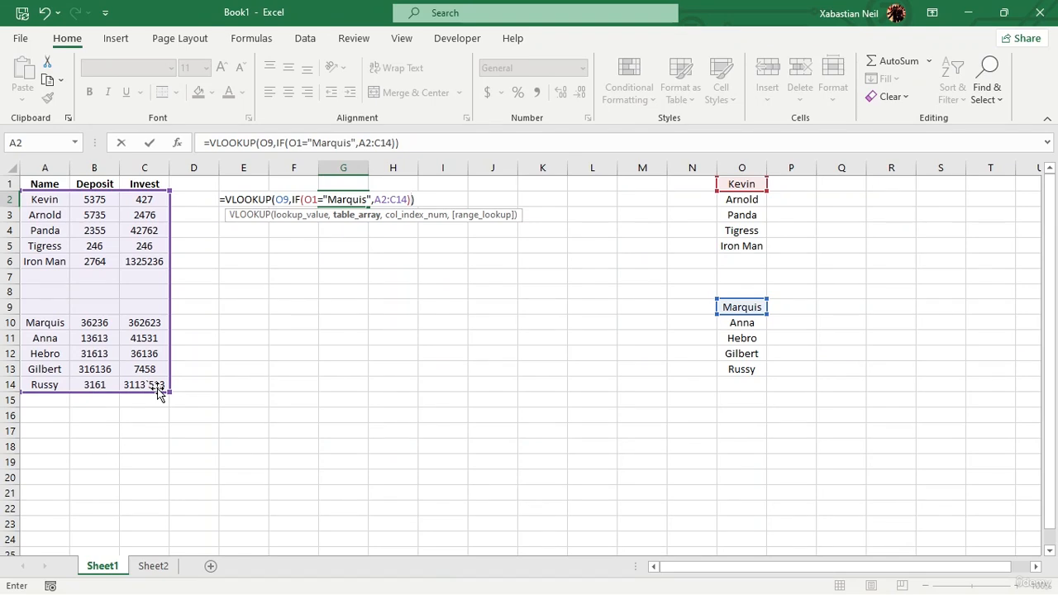
key(Return)
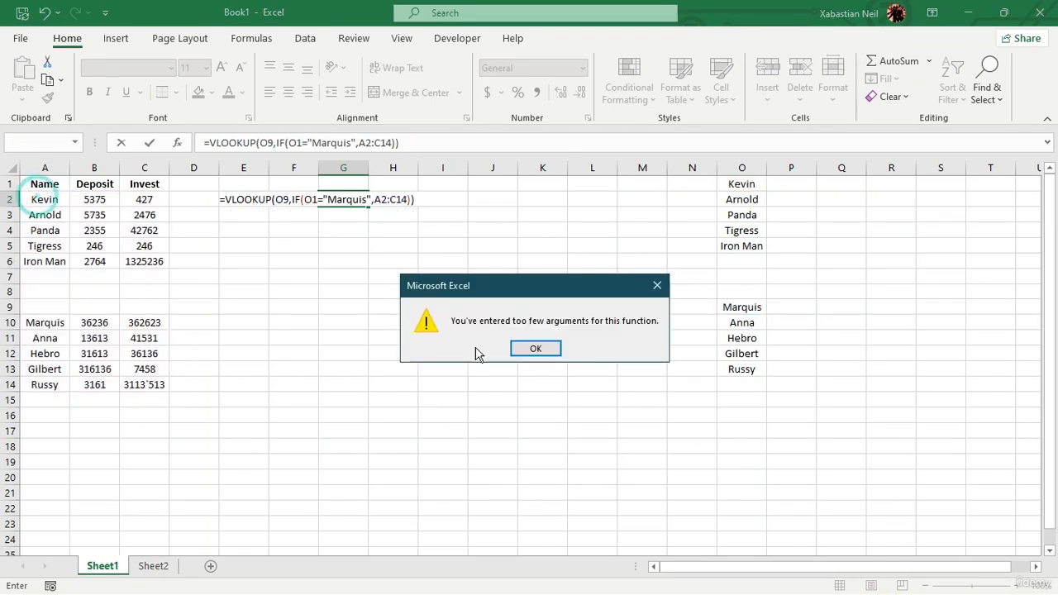
click(554, 348)
click(44, 201)
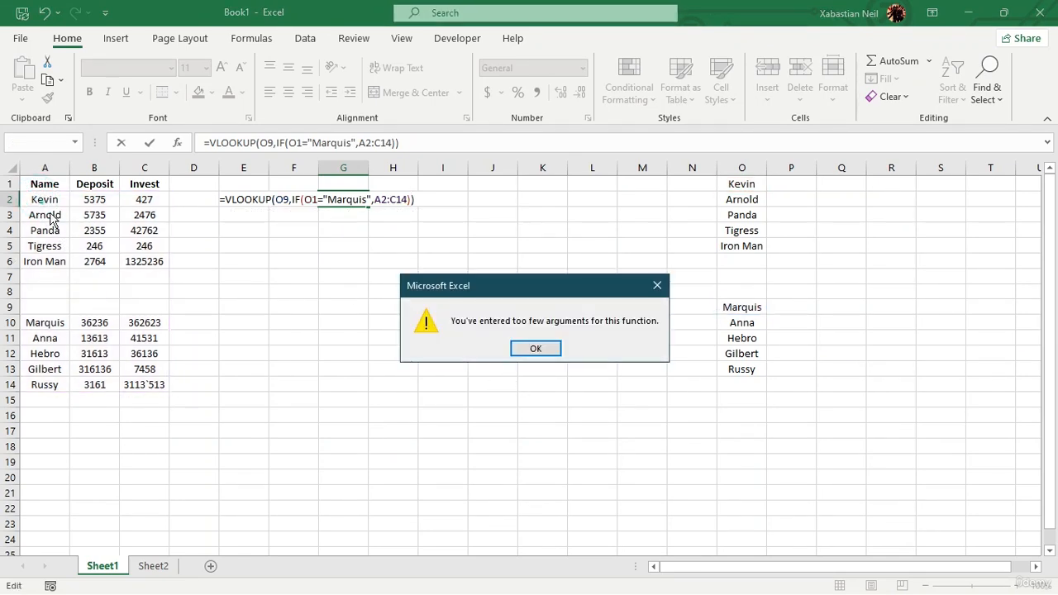
click(548, 352)
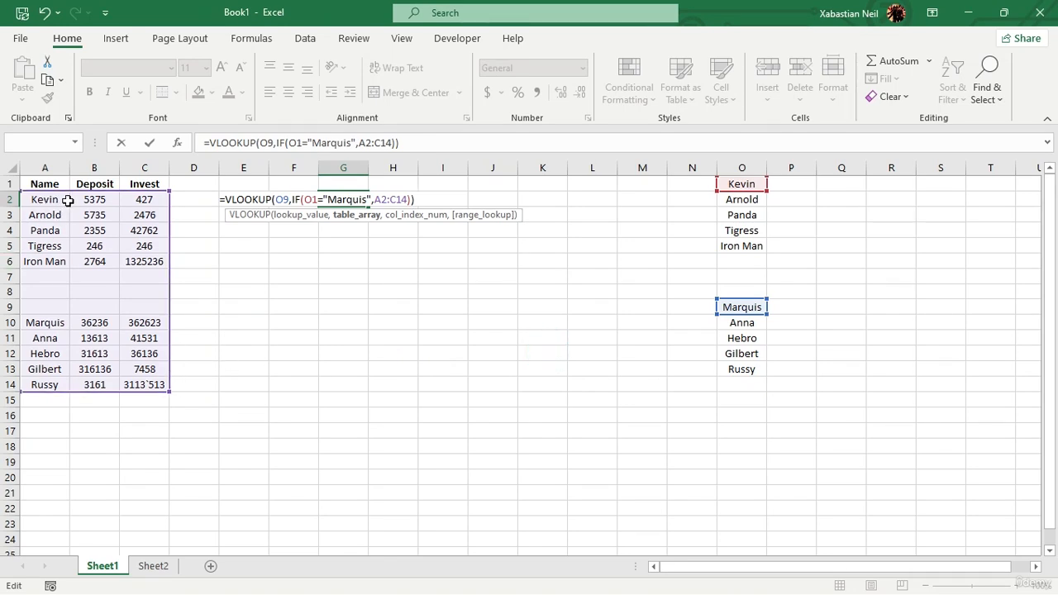
Try appending A2:C4 after the IF and entering the formula.
text(A)
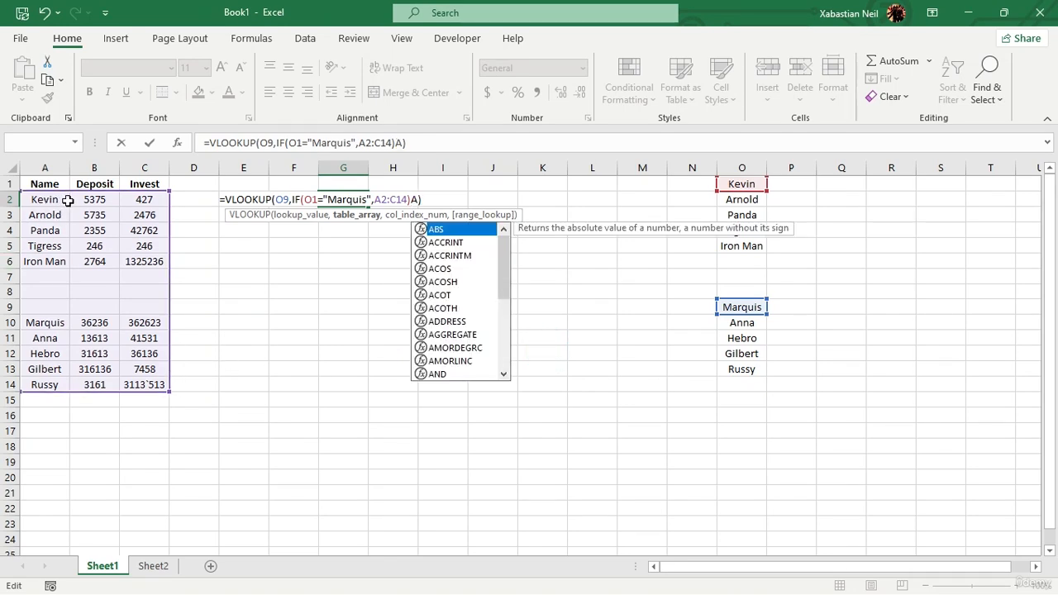
text(2)
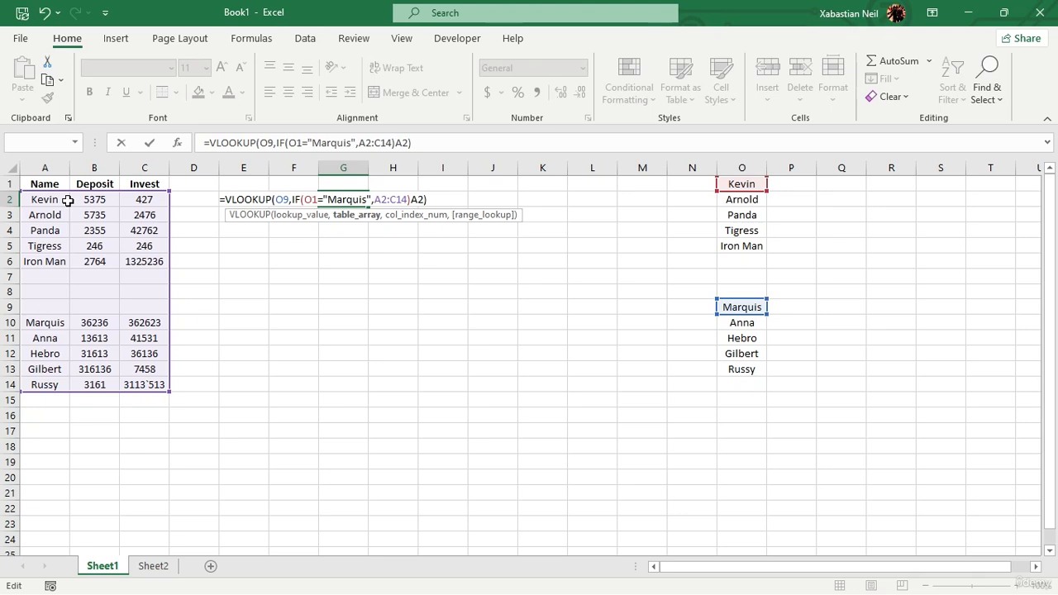
text(:C)
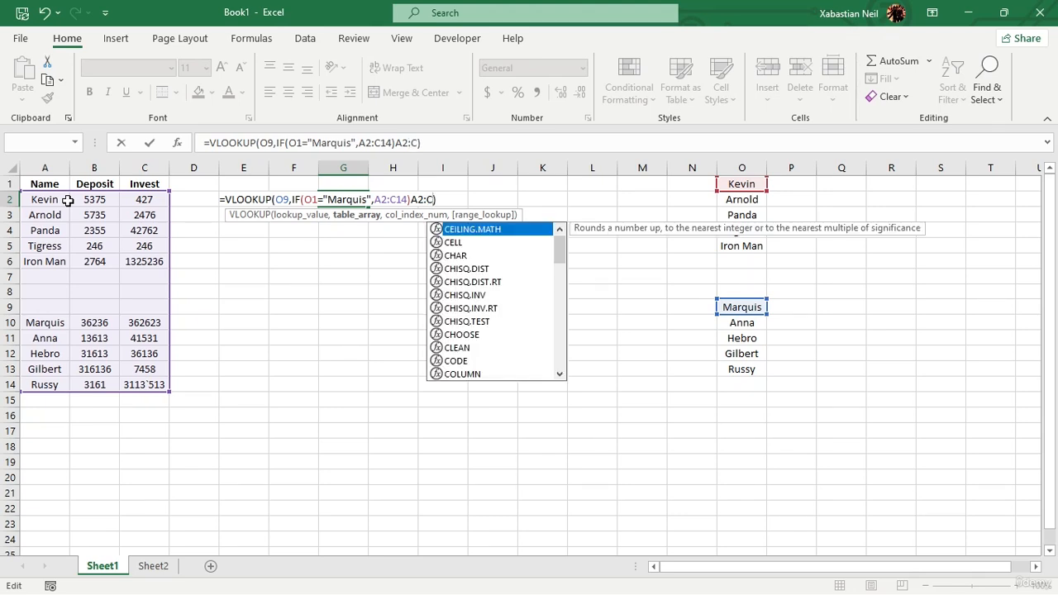
text(4)
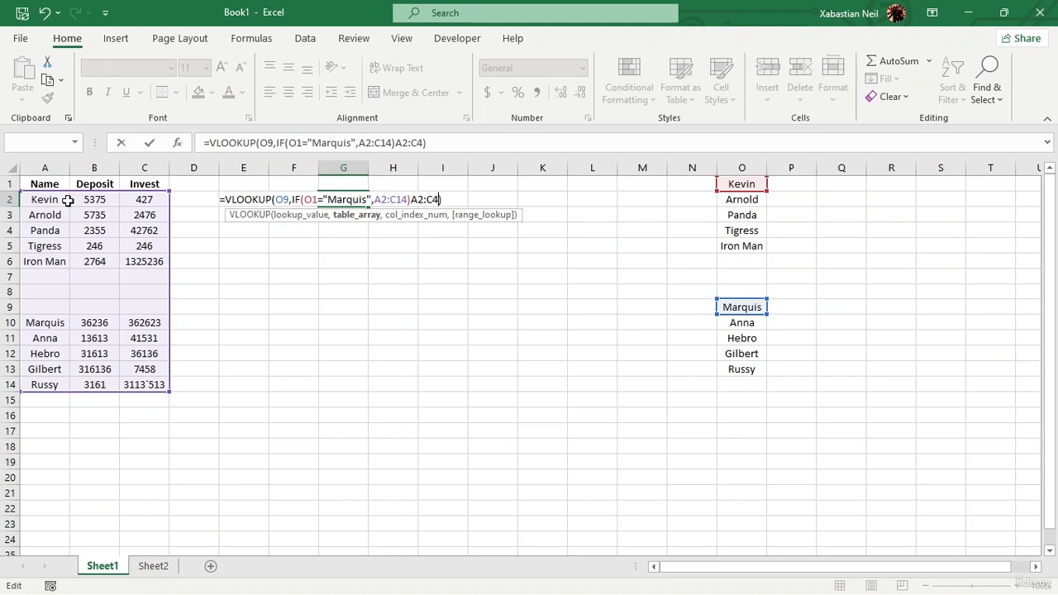
text(,)
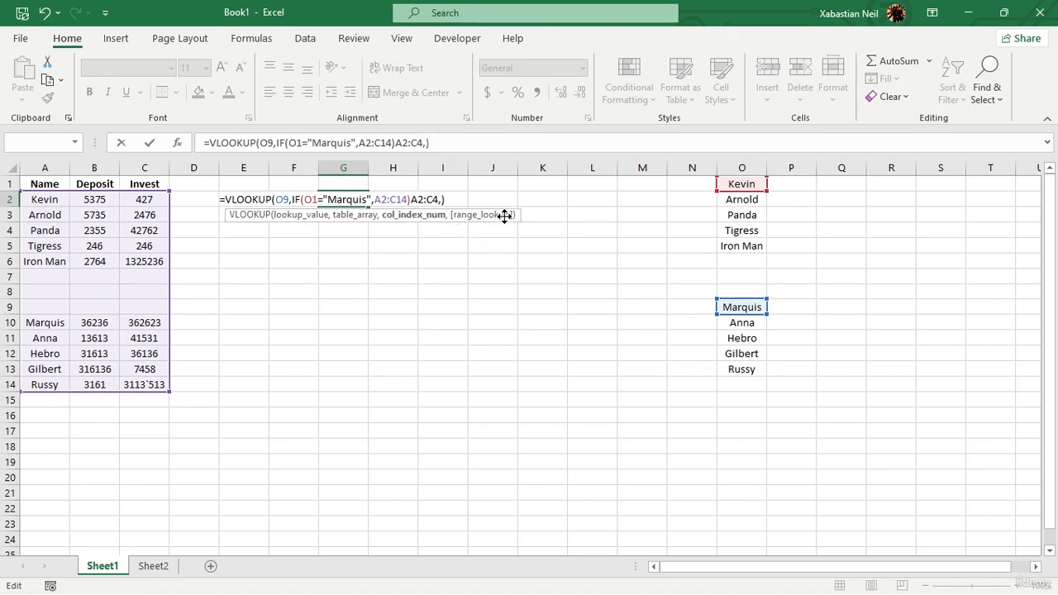
key(BackSpace)
key(Return)
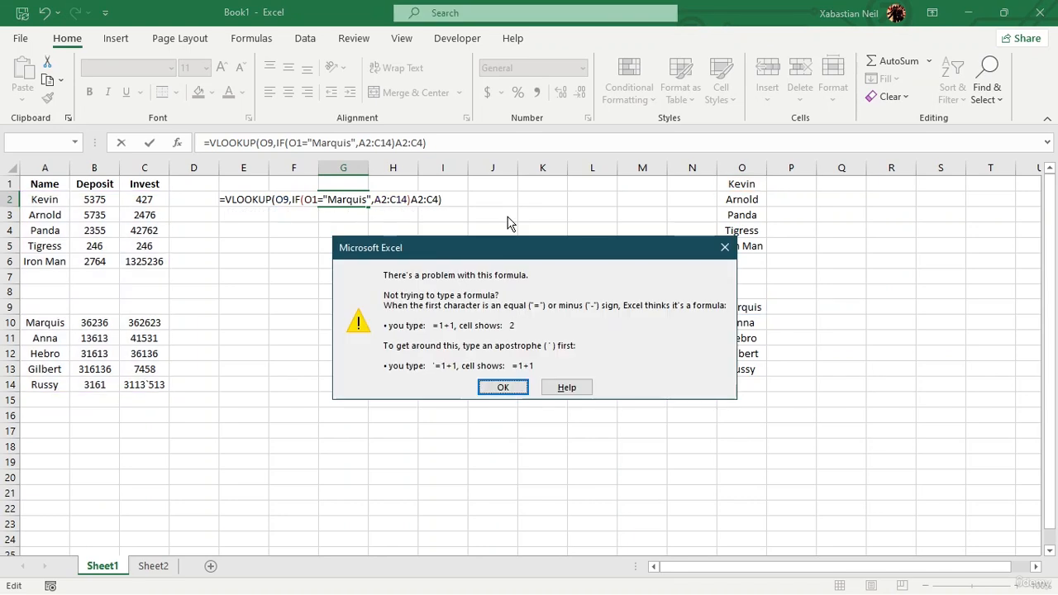
click(506, 388)
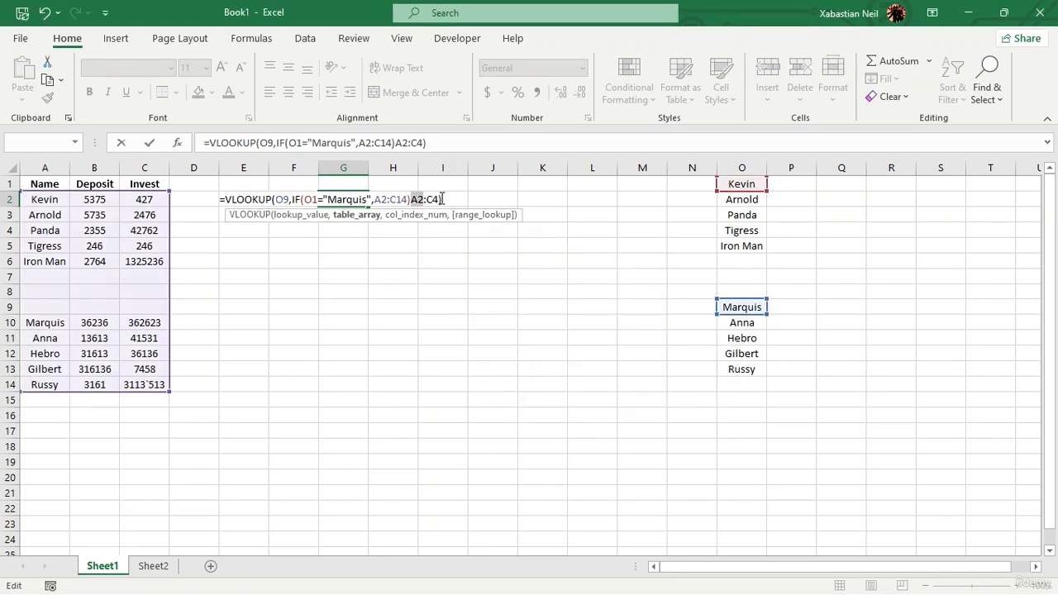
Remove the appended A2:C4 and try entering the formula again.
drag(440, 199, 413, 200)
key(BackSpace)
key(Return)
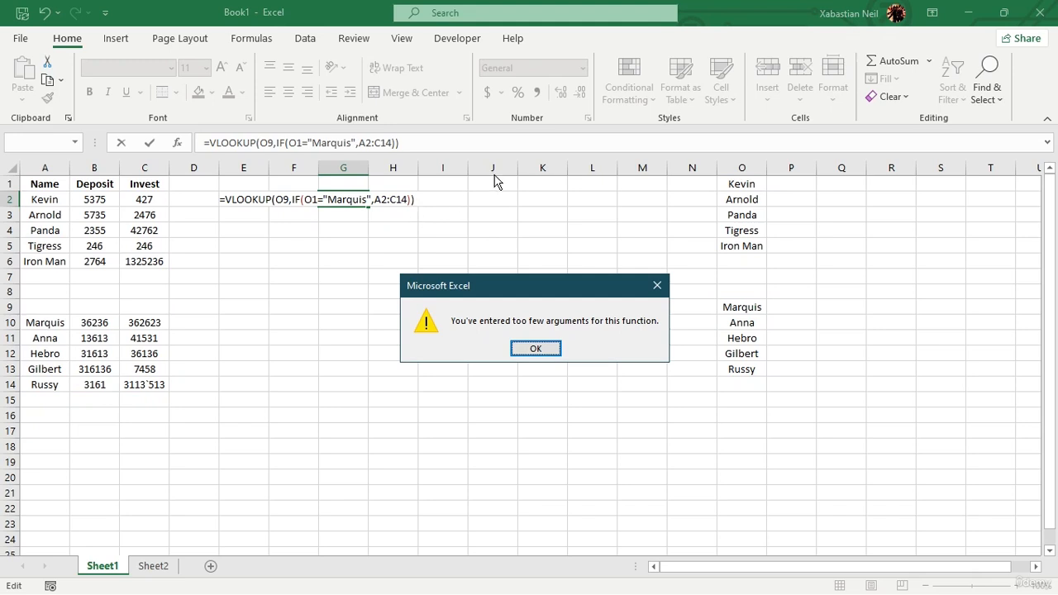
click(535, 349)
Try setting the IF's true result to A2:C7 and entering the formula.
click(416, 200)
key(BackSpace)
key(BackSpace)
key(BackSpace)
key(BackSpace)
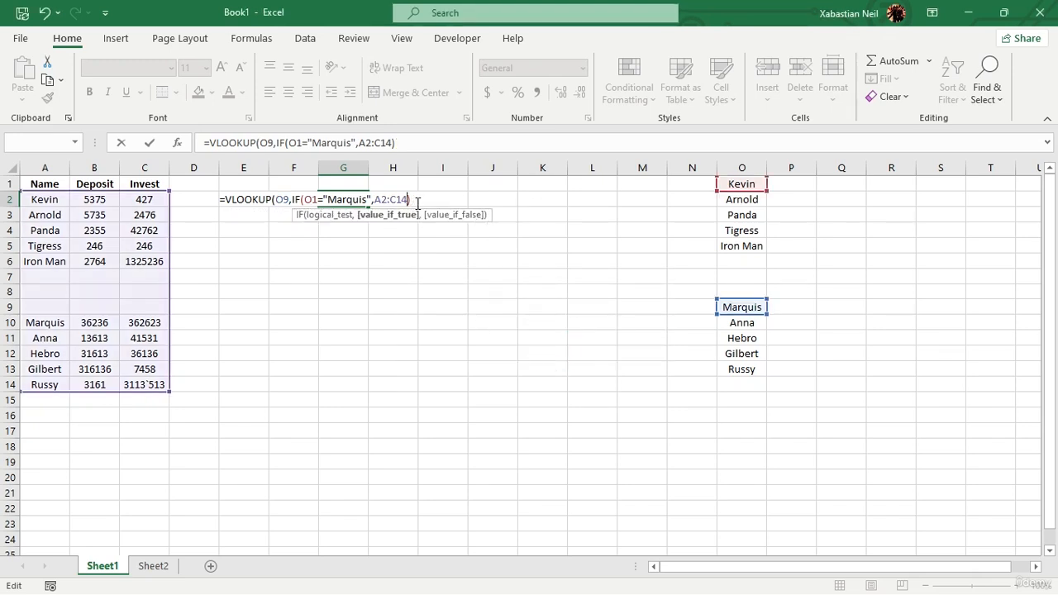
click(48, 199)
click(535, 349)
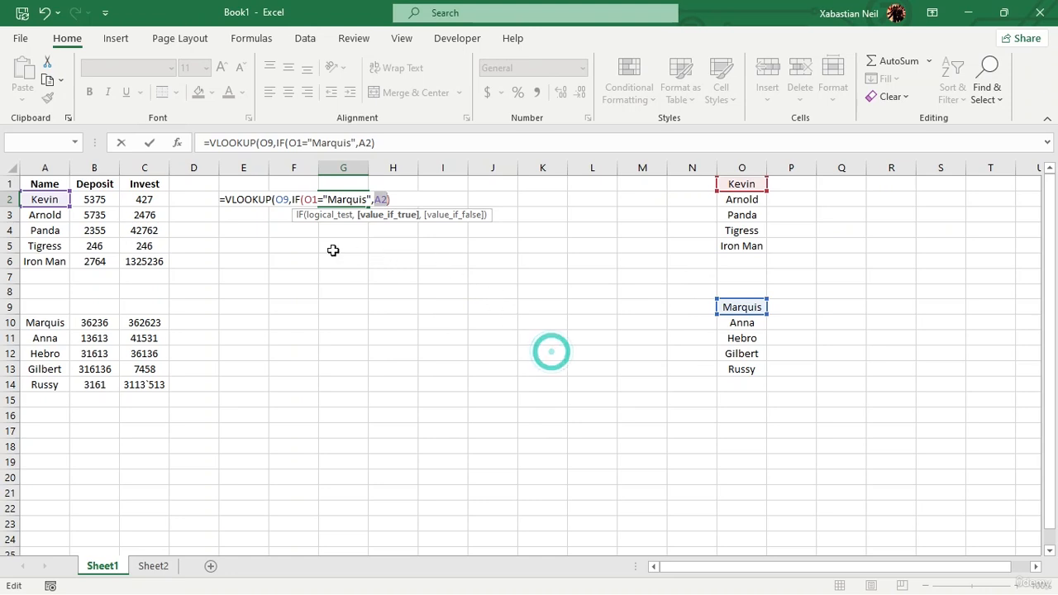
drag(153, 272, 52, 198)
key(Return)
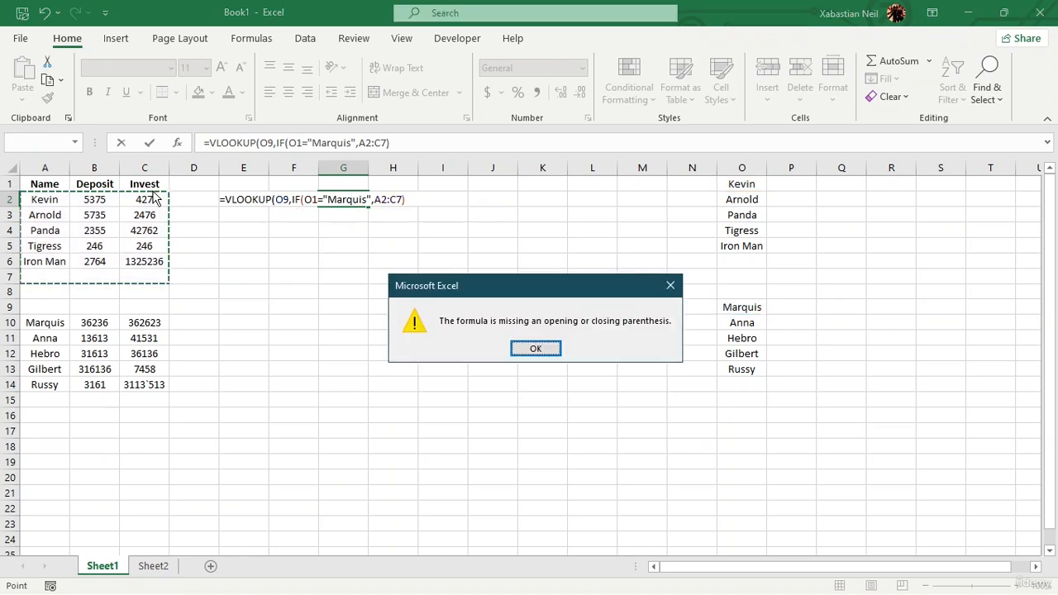
click(543, 348)
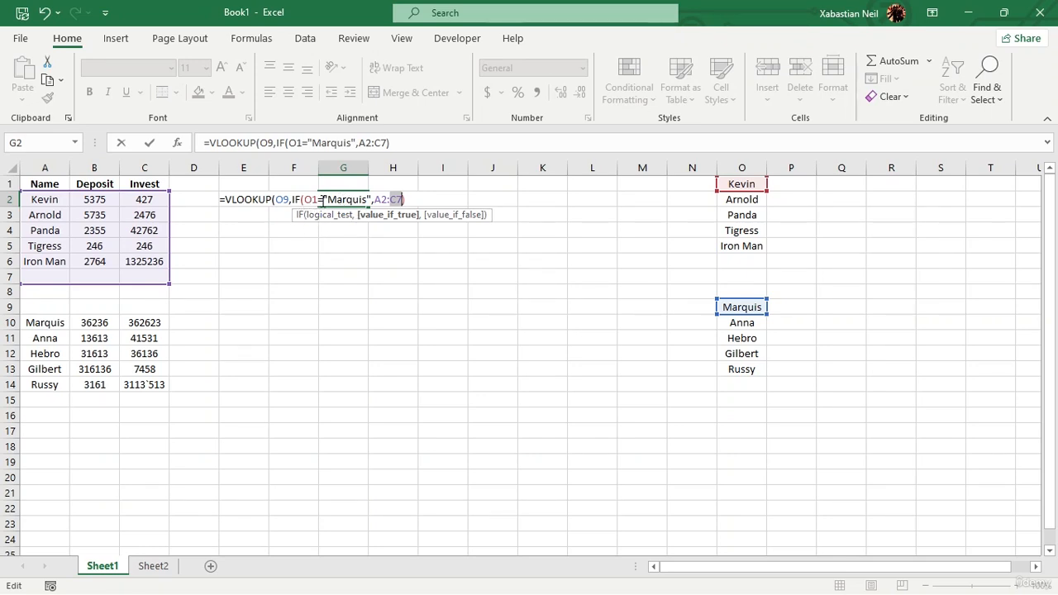
Try extending the IF's true result to A2:A10 and entering the formula.
key(Right)
click(417, 200)
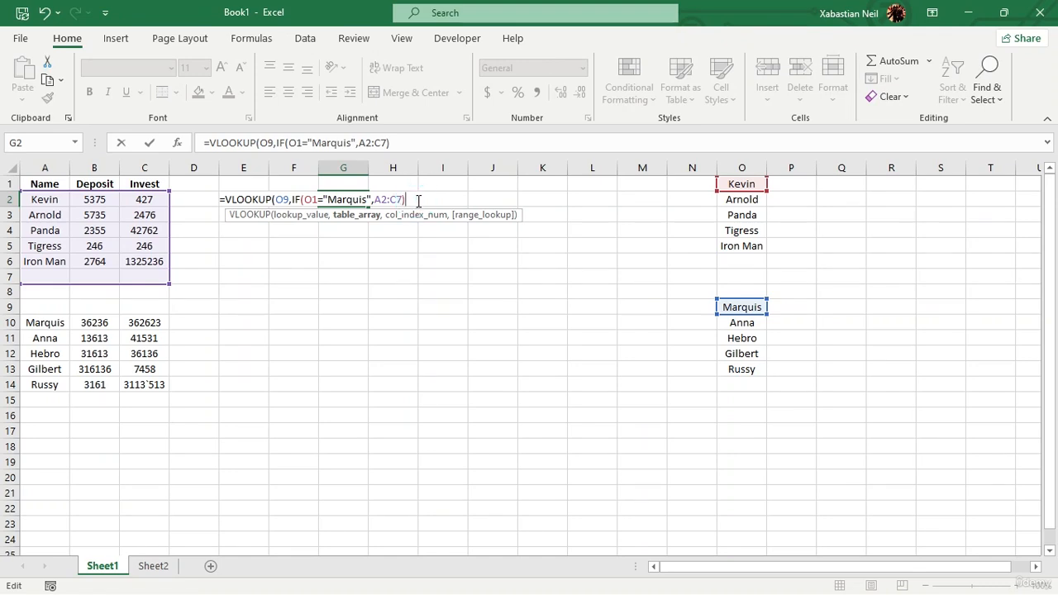
click(48, 204)
click(534, 348)
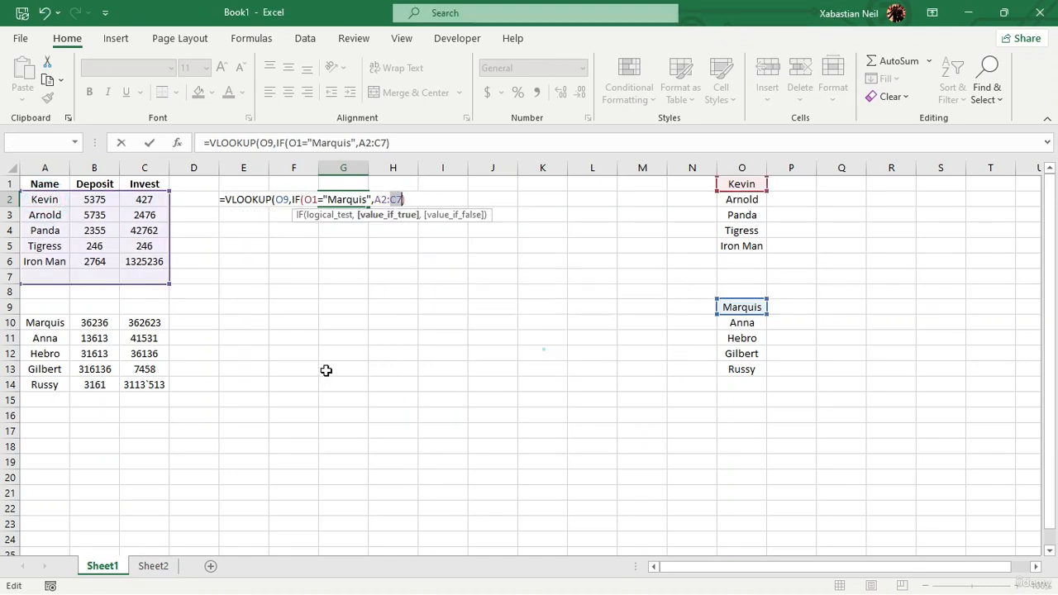
drag(139, 391, 33, 322)
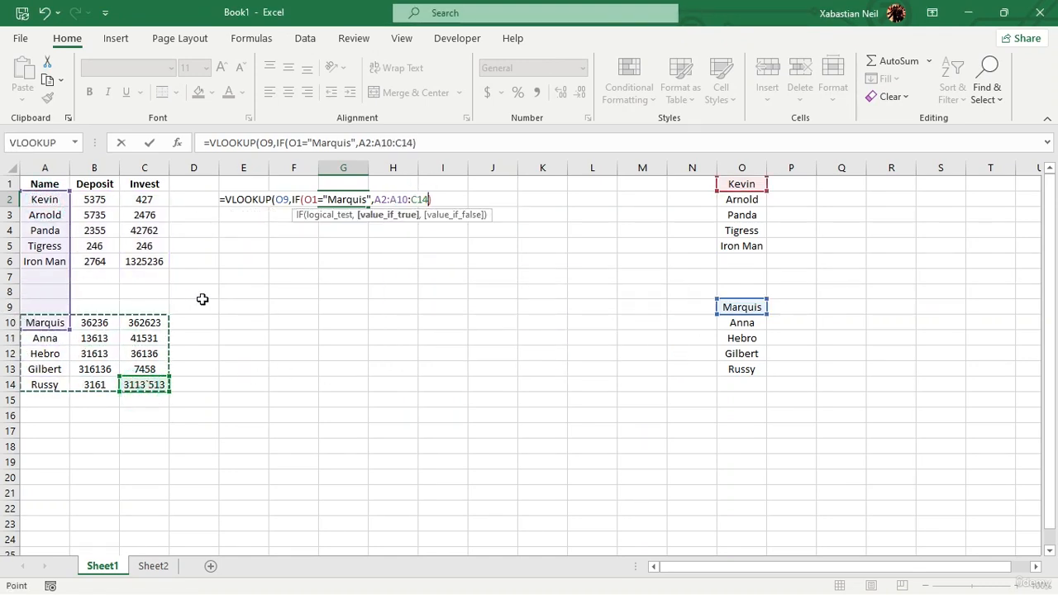
click(444, 203)
click(429, 195)
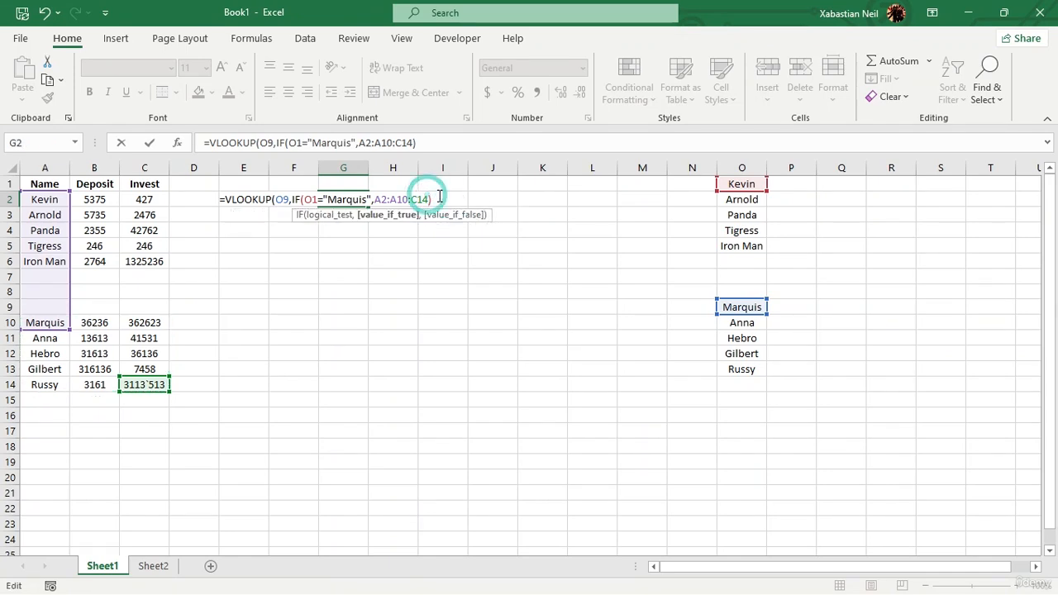
key(BackSpace)
key(BackSpace)
key(BackSpace)
click(429, 197)
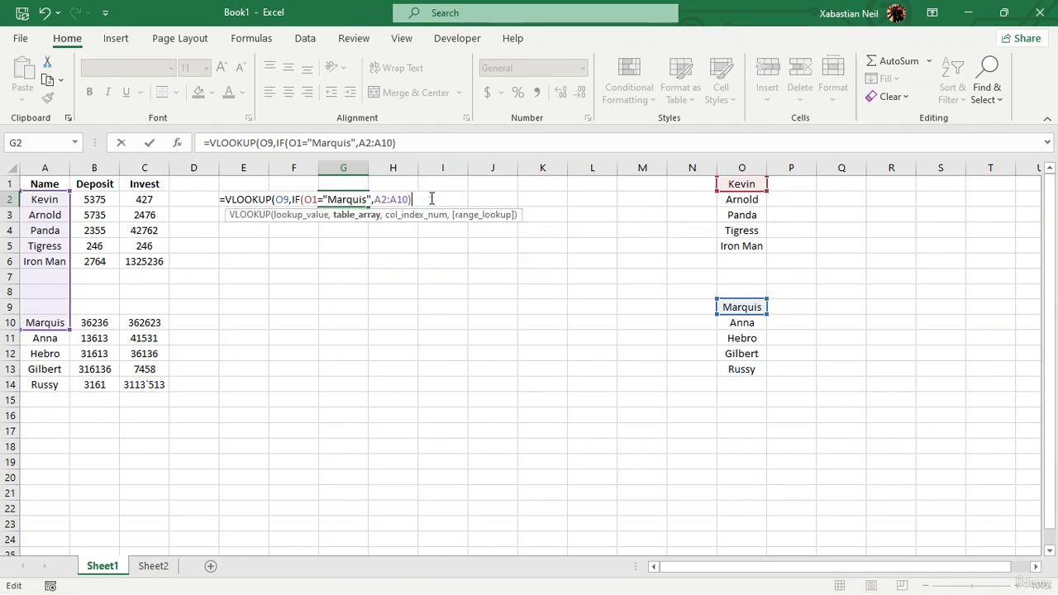
click(142, 384)
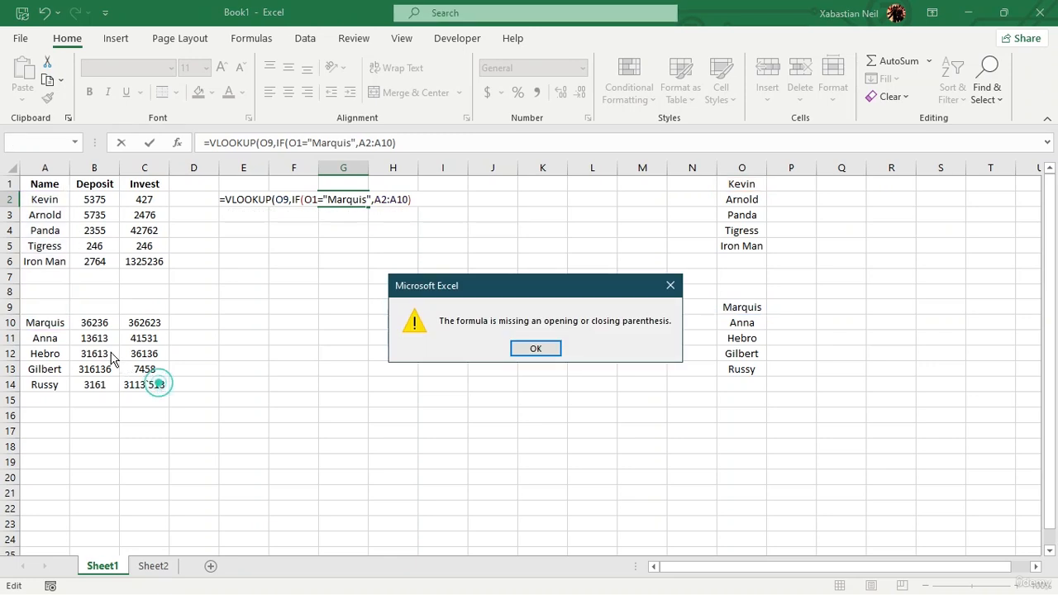
click(549, 350)
Delete the range from the IF's true result, leaving the IF after its condition.
click(409, 198)
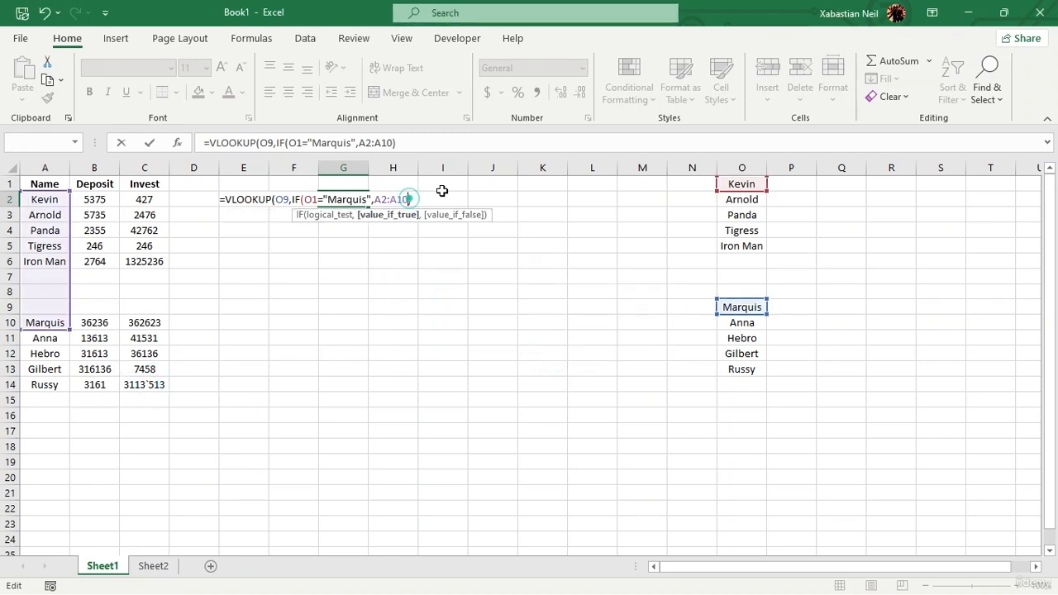
key(BackSpace)
key(BackSpace)
key(BackSpace)
key(BackSpace)
key(BackSpace)
key(BackSpace)
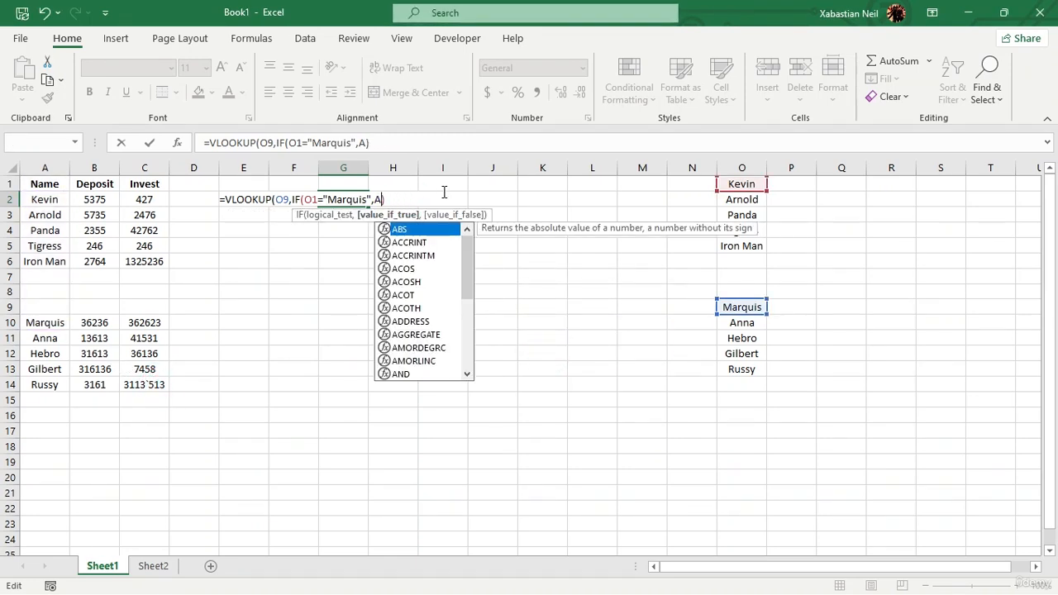
click(406, 217)
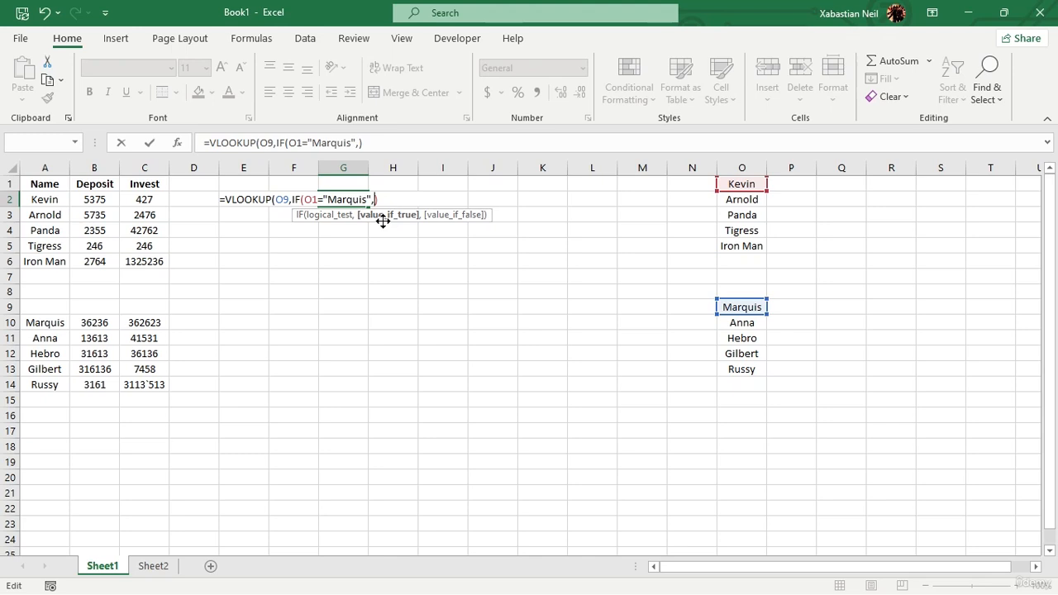
Replace the "Marquis" text in the IF condition with a reference to cell O9.
key(BackSpace)
key(BackSpace)
key(BackSpace)
key(BackSpace)
key(BackSpace)
key(BackSpace)
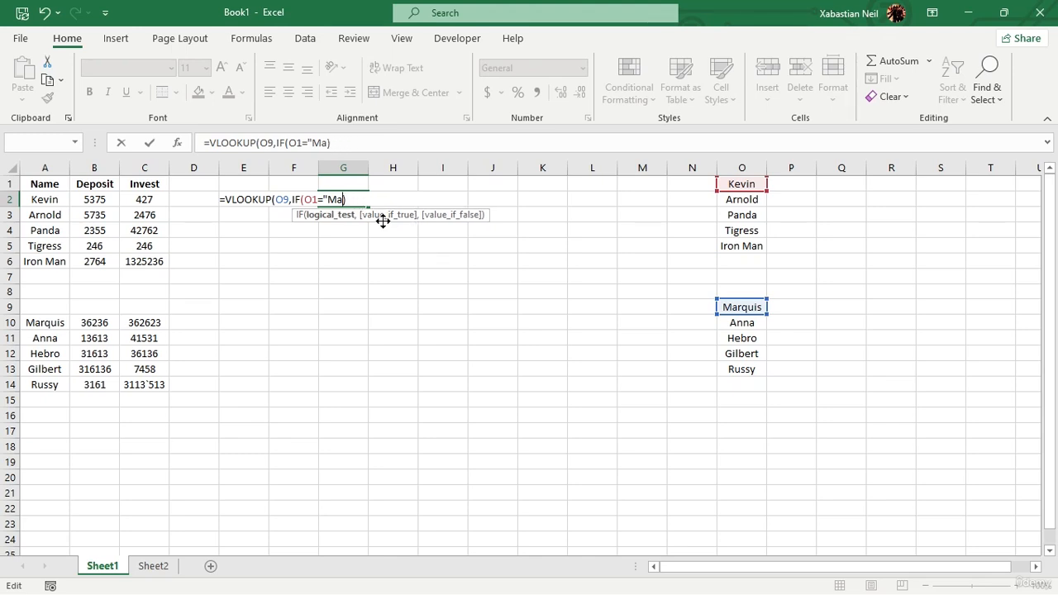
key(BackSpace)
key(BackSpace)
click(746, 306)
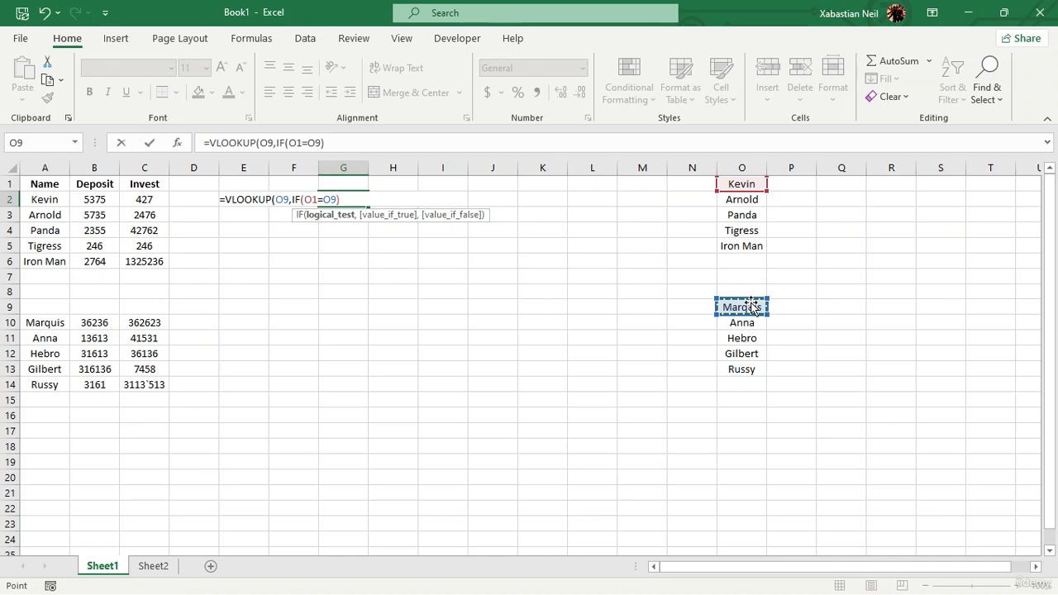
key(Left)
key(Left)
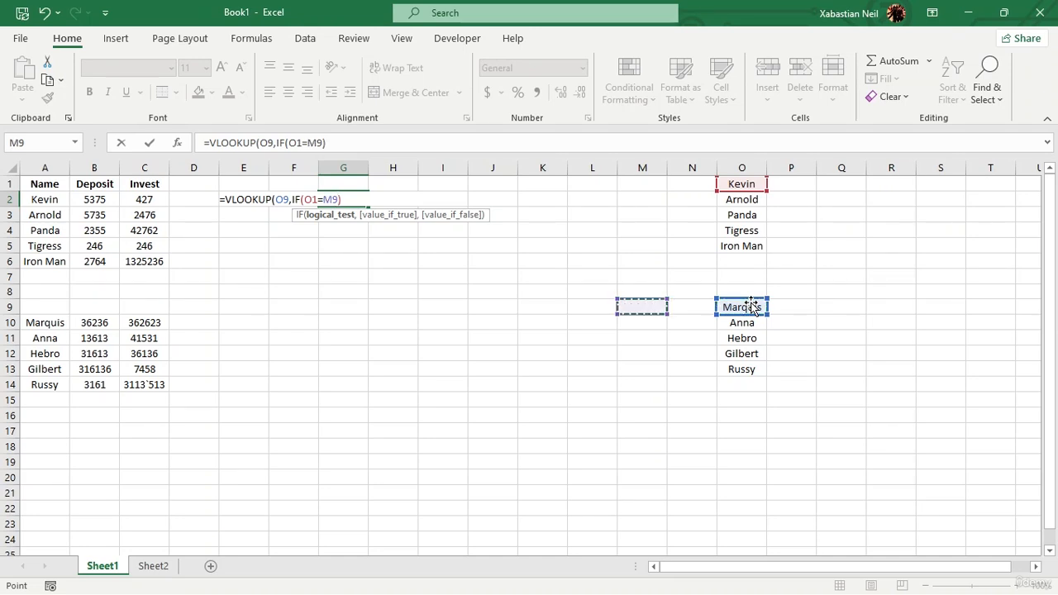
key(Right)
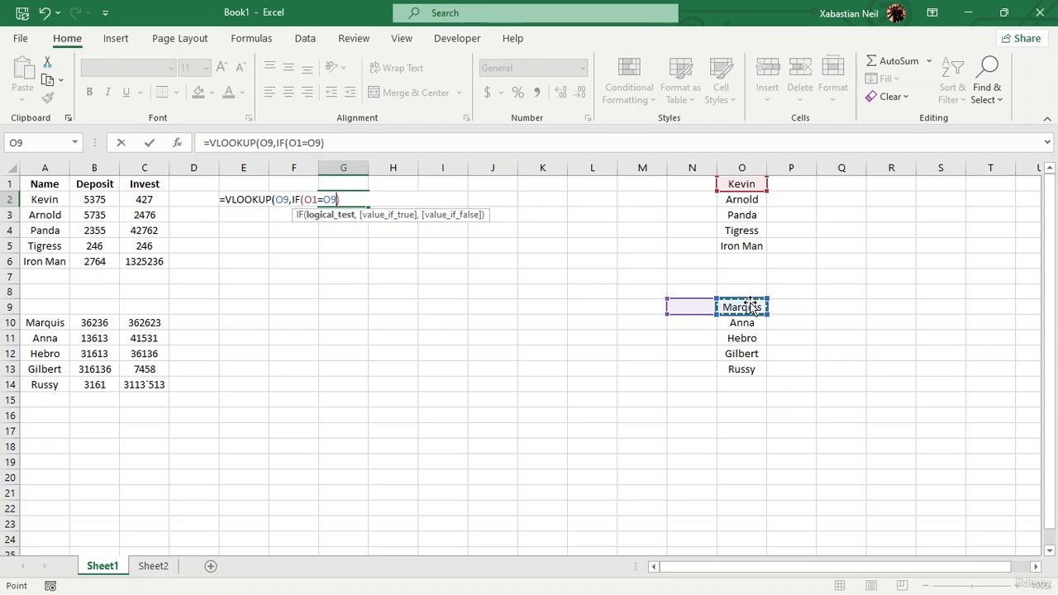
key(Right)
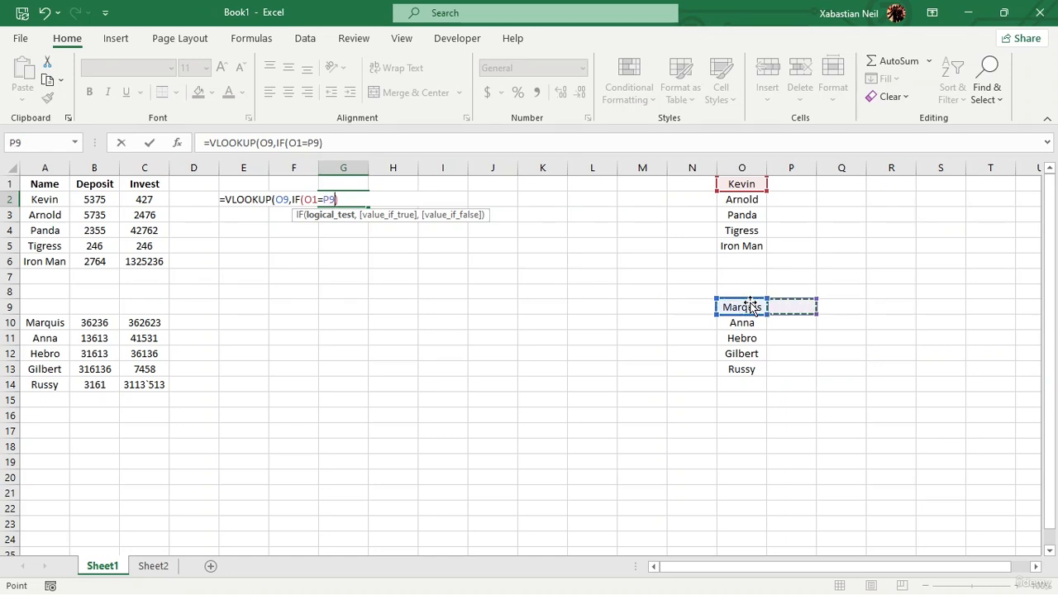
click(752, 308)
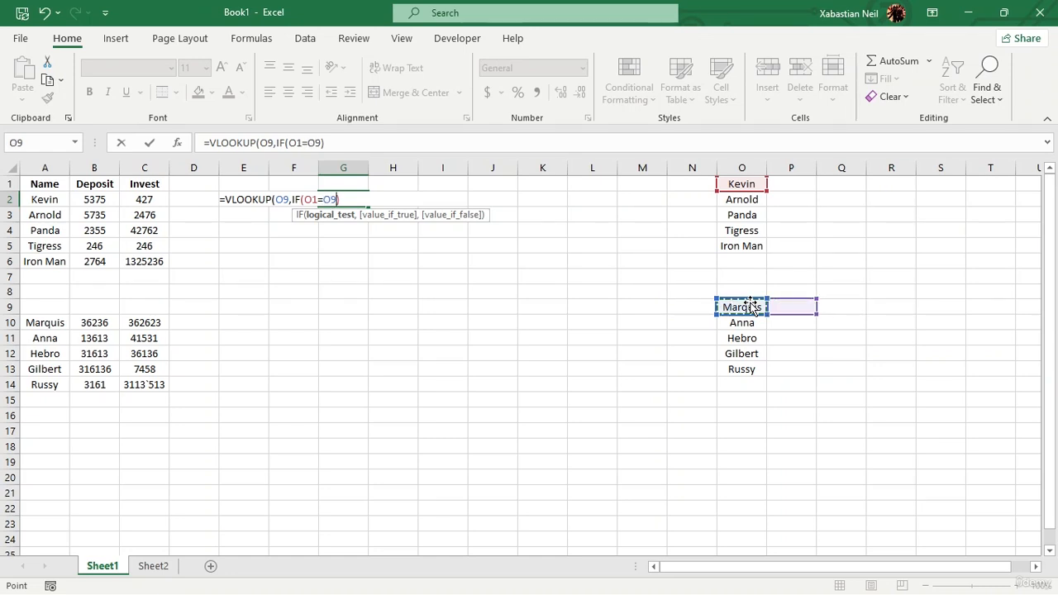
Change the IF condition to compare O1 with the range A2:C14, close the IF and try entering the formula.
click(343, 199)
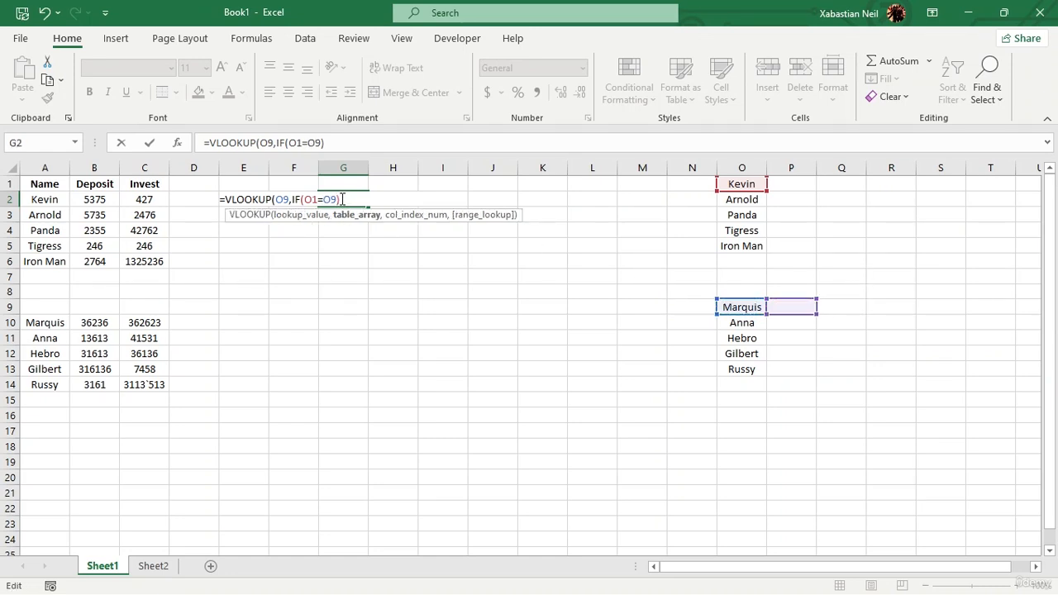
click(52, 200)
click(502, 387)
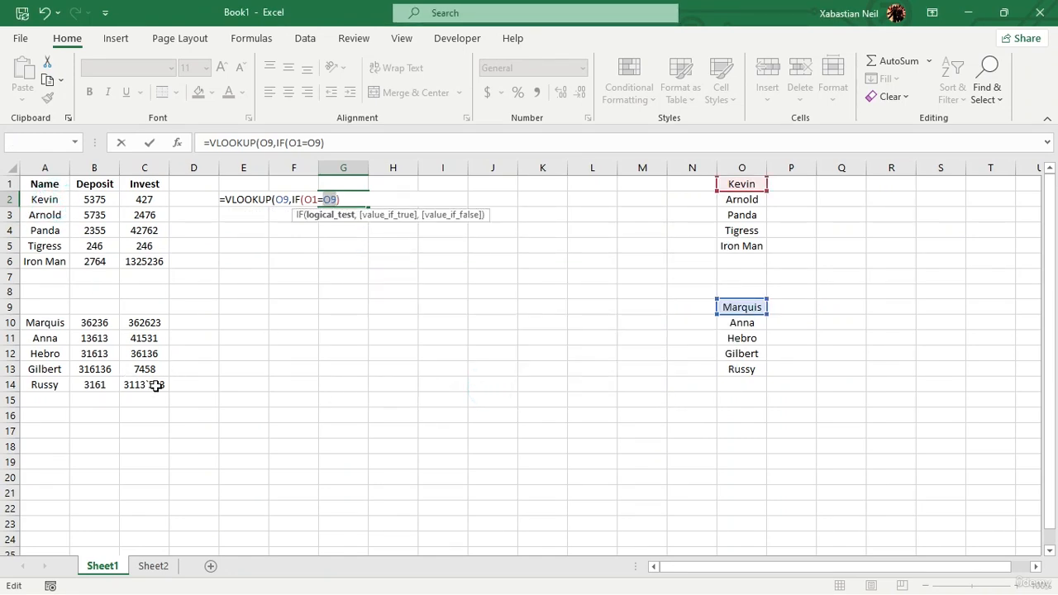
drag(157, 386, 39, 205)
text())
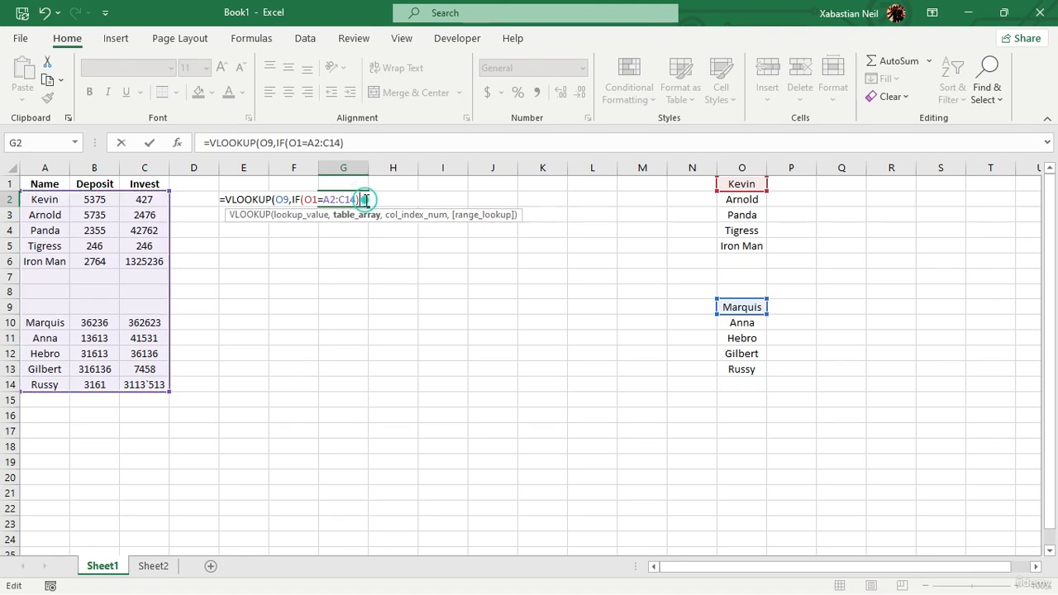
key(Return)
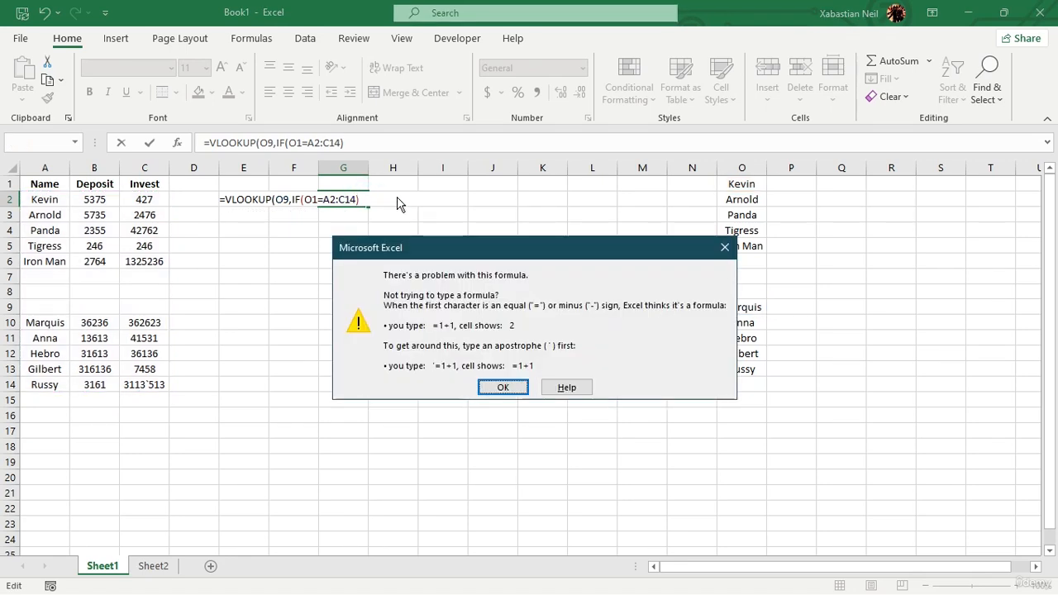
click(503, 386)
Try wrapping the A2:C14 range in quotes and entering the formula.
click(366, 195)
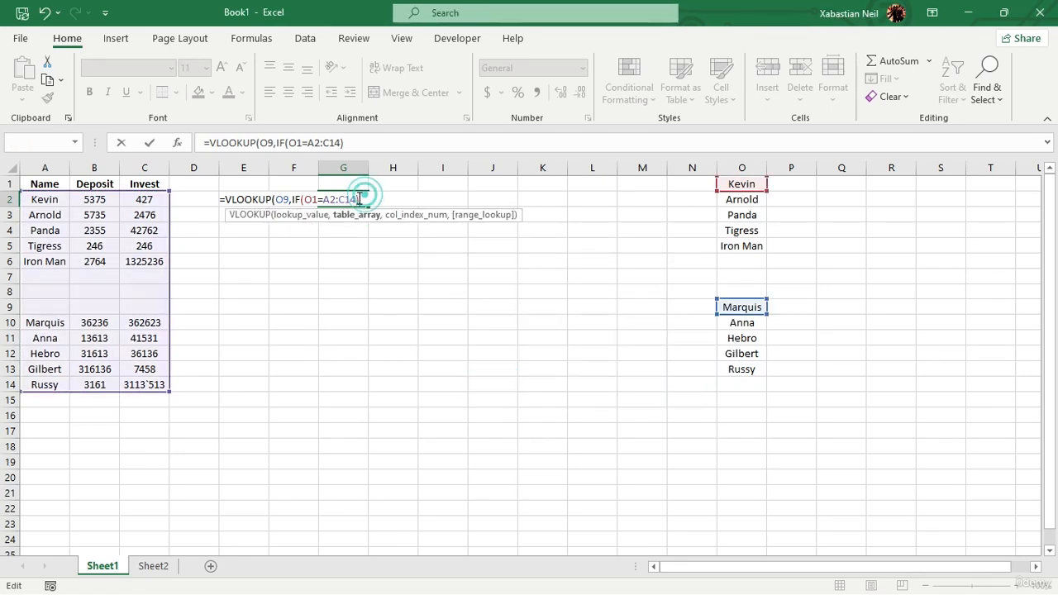
click(356, 197)
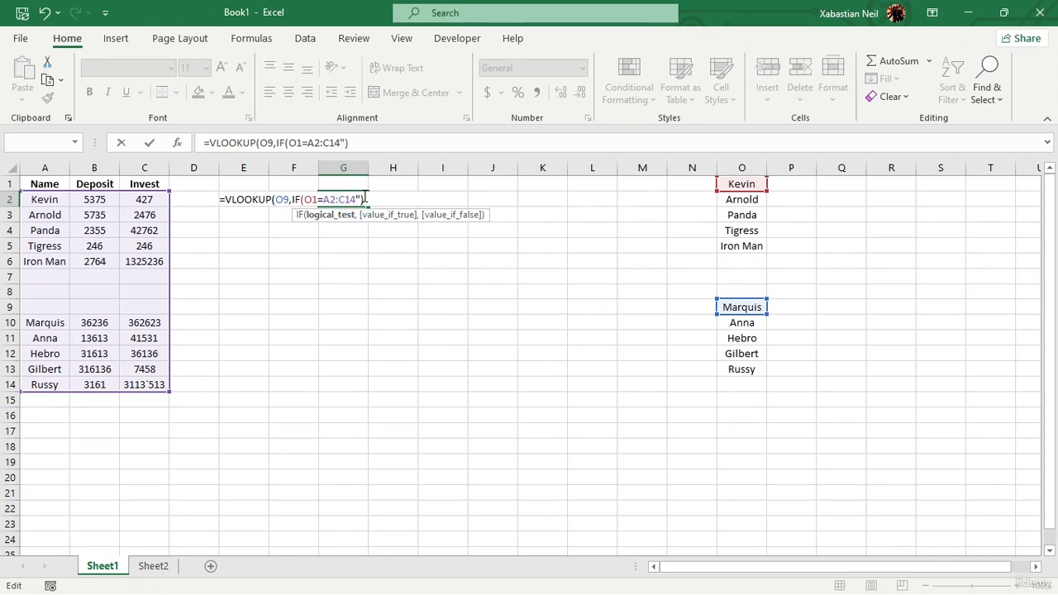
text(")
key(Return)
click(512, 393)
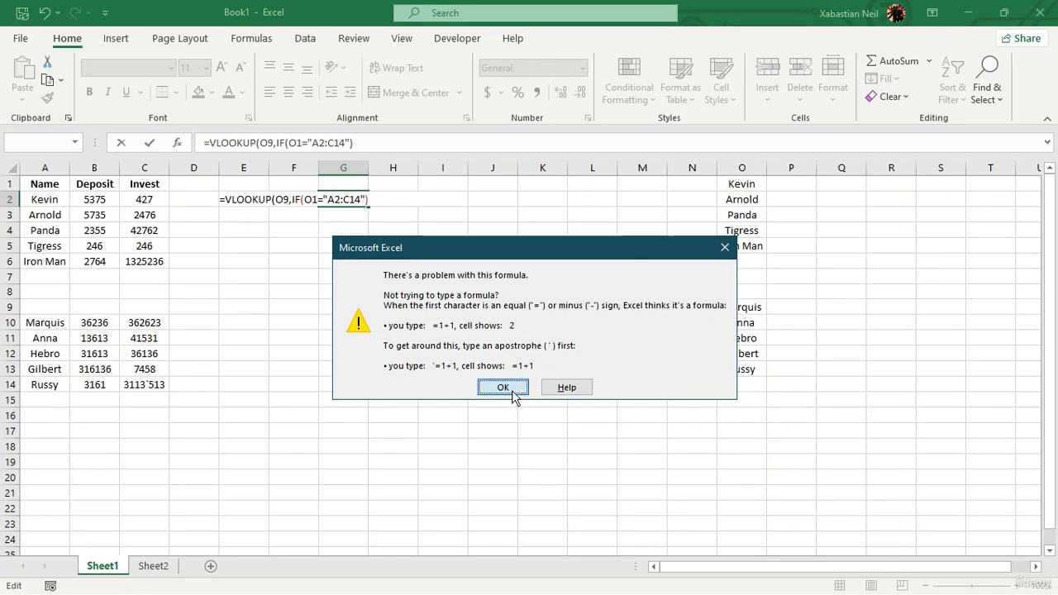
click(369, 199)
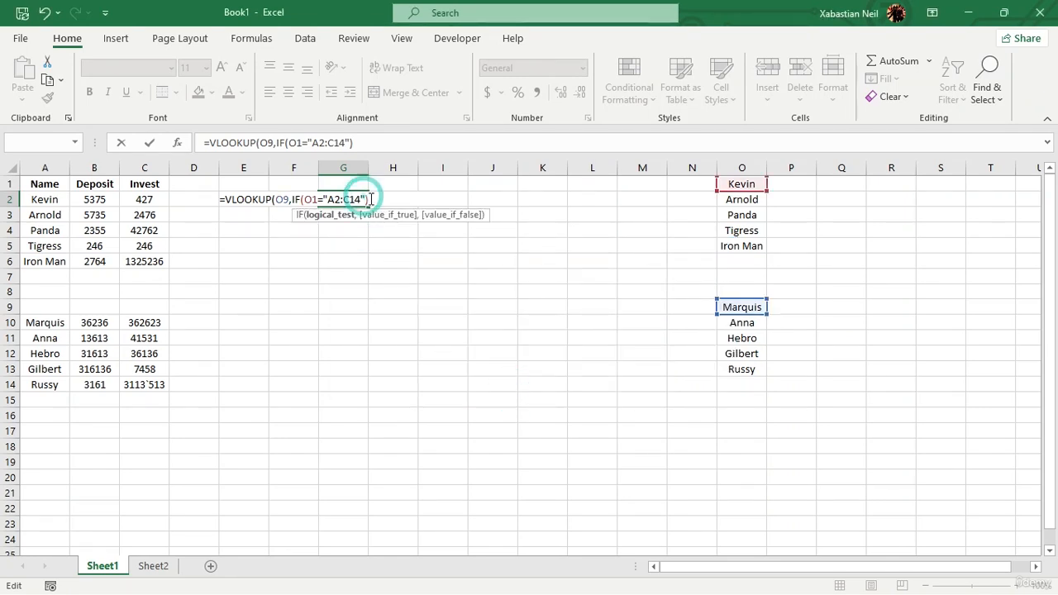
click(371, 199)
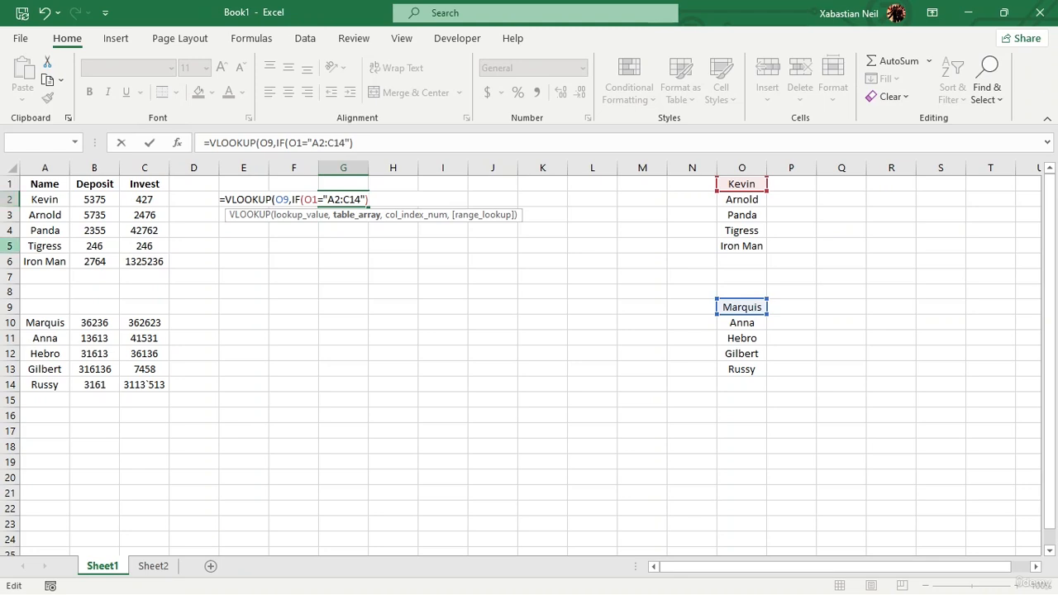
click(45, 200)
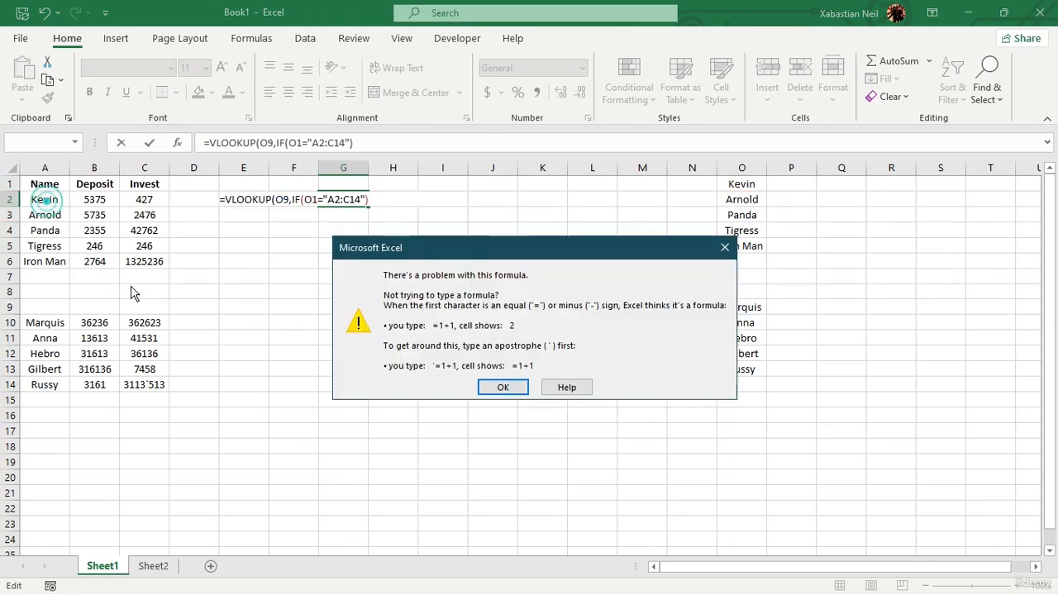
click(510, 383)
click(375, 201)
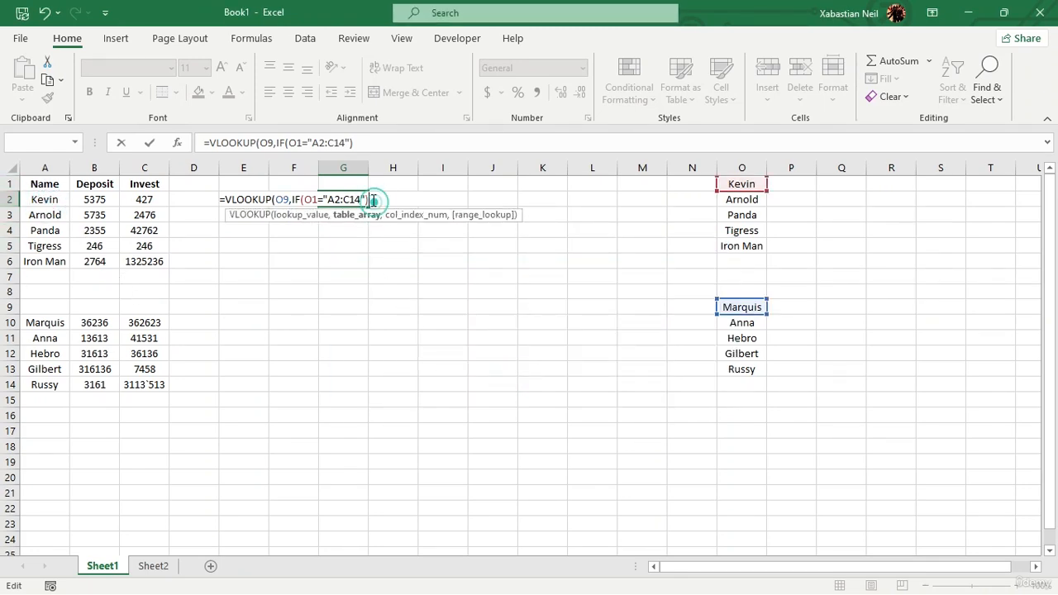
click(44, 200)
click(510, 384)
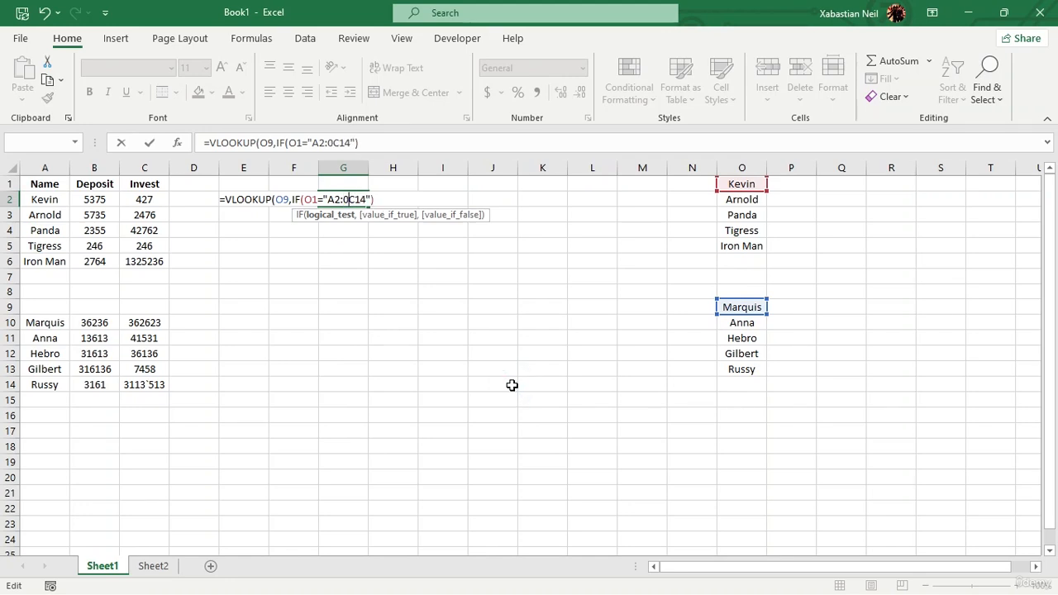
Remove the quotes and stray characters around the A2:C14 range in the IF condition.
key(BackSpace)
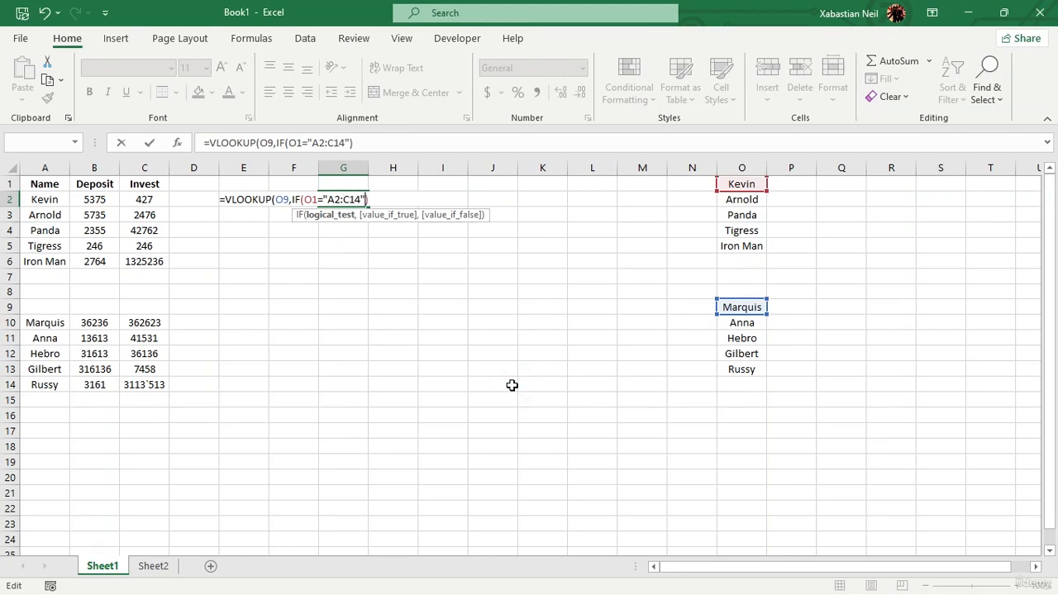
key(BackSpace)
key(Left)
key(Left)
key(Left)
key(BackSpace)
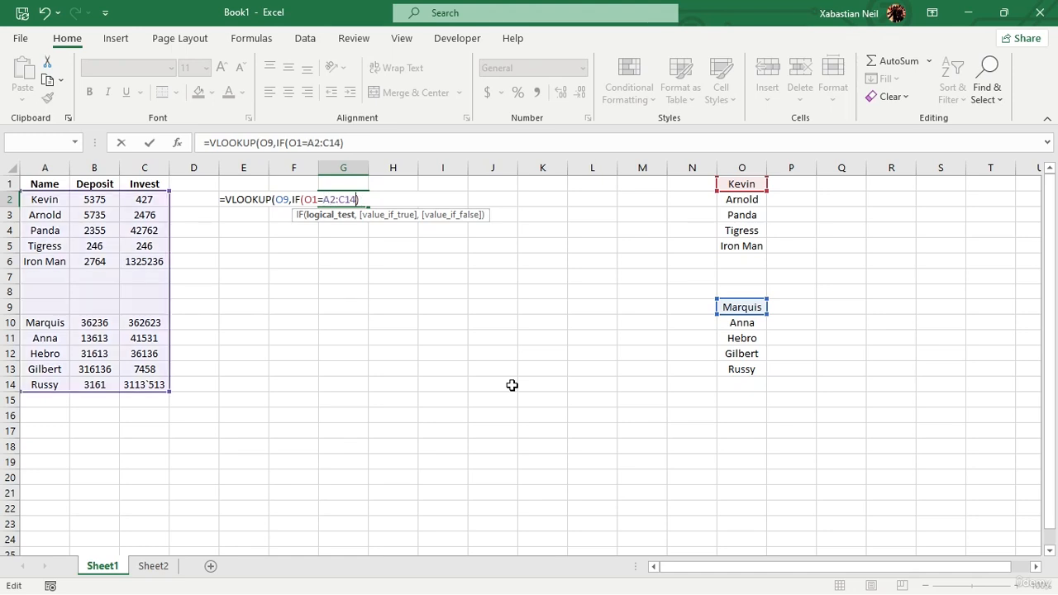
Add A2:C14 as the table array and 3 as the column index after the IF, then enter the formula.
key(Right)
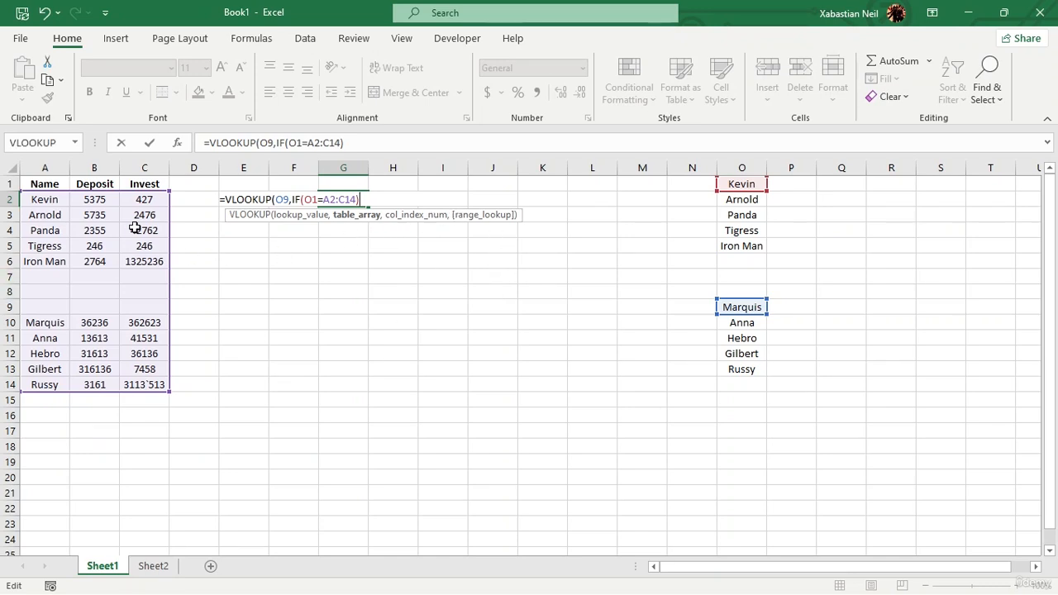
click(42, 204)
click(501, 387)
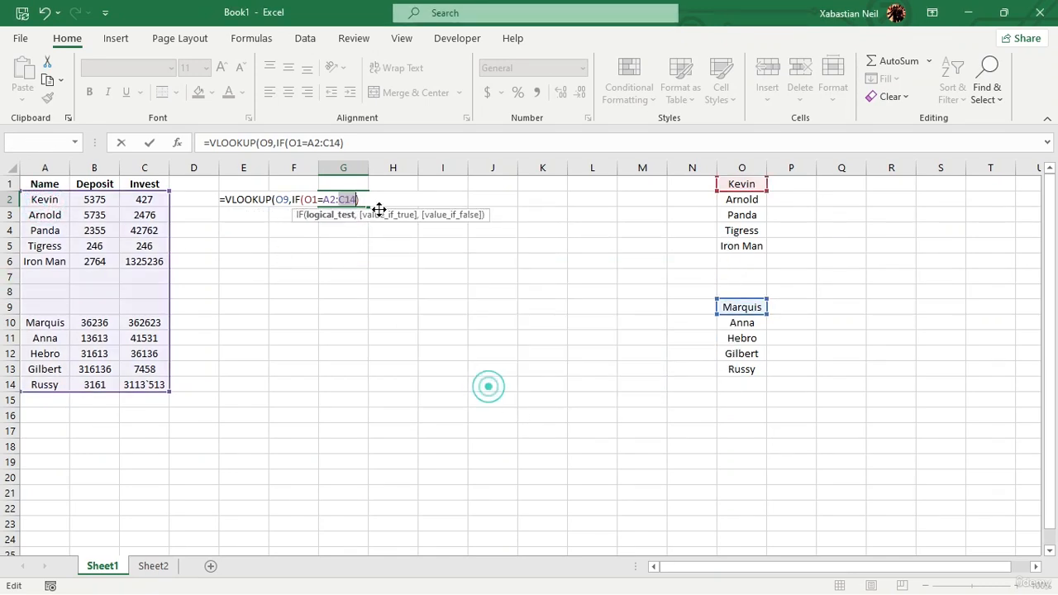
click(368, 202)
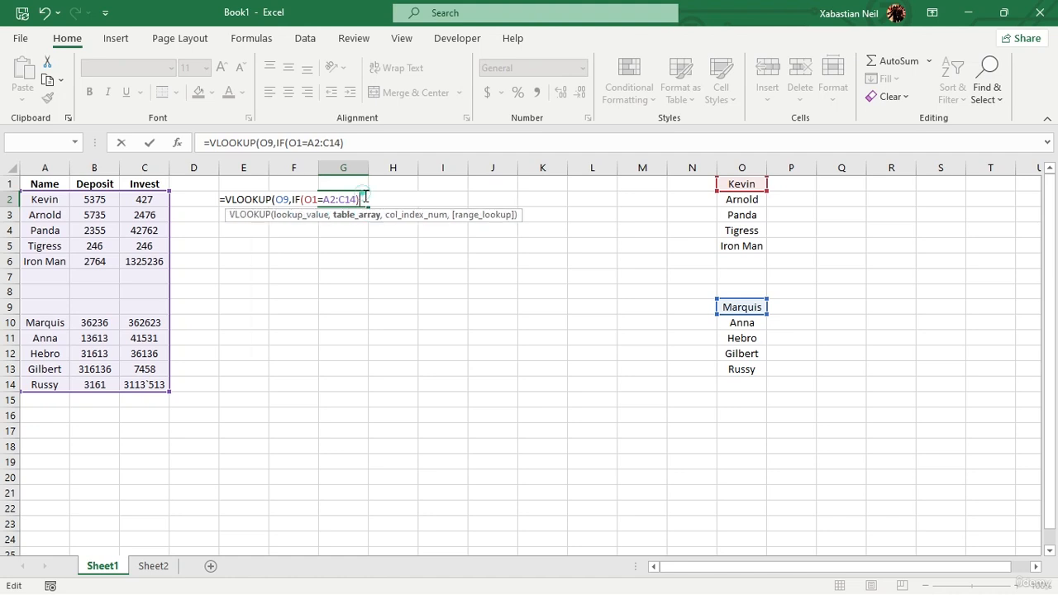
click(366, 199)
text(A)
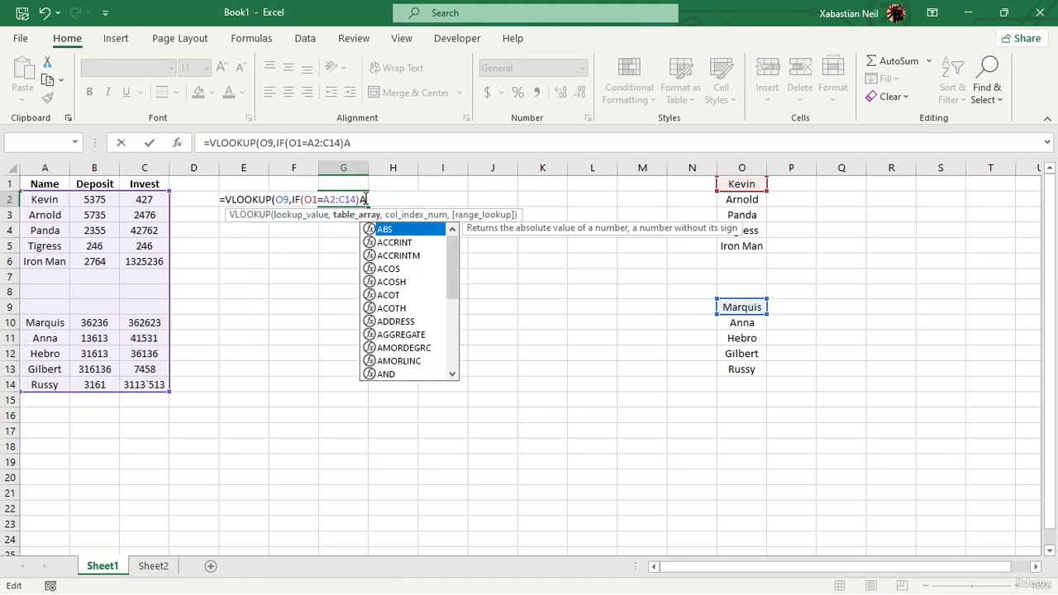
text(2:)
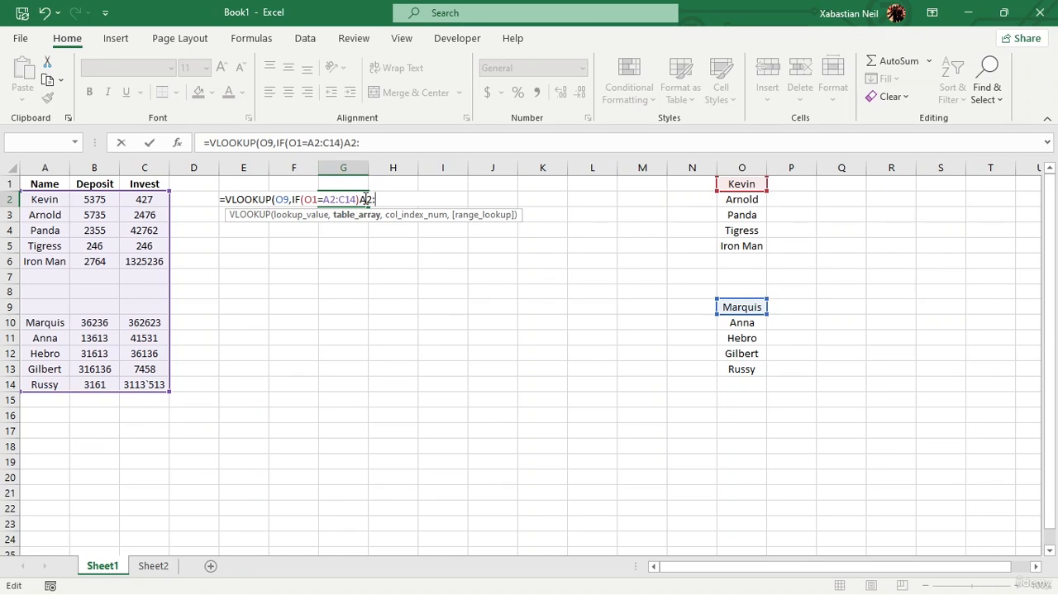
text(C145)
text(,3)
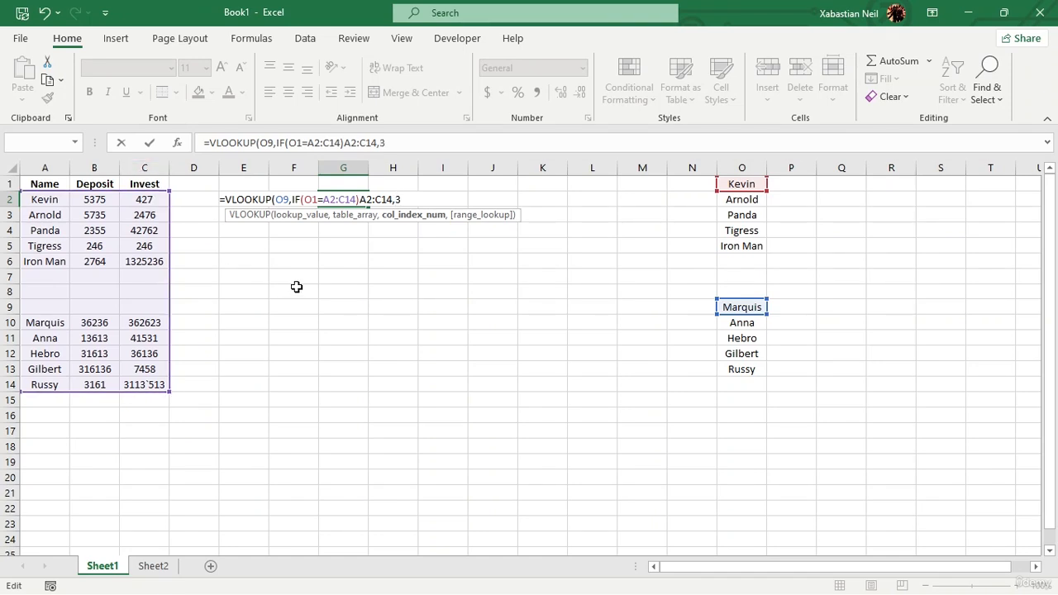
text())
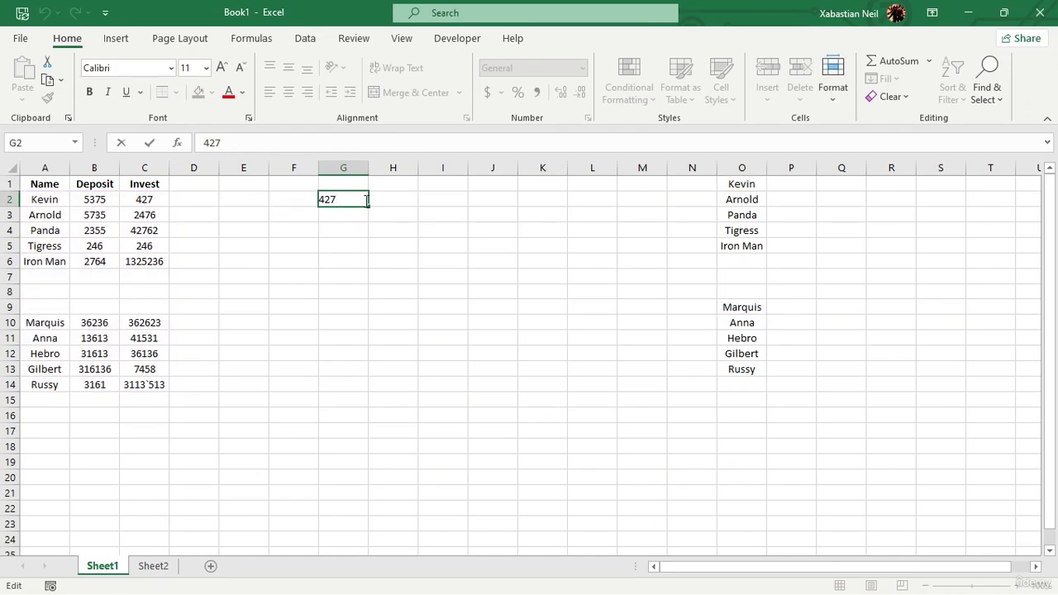
click(364, 229)
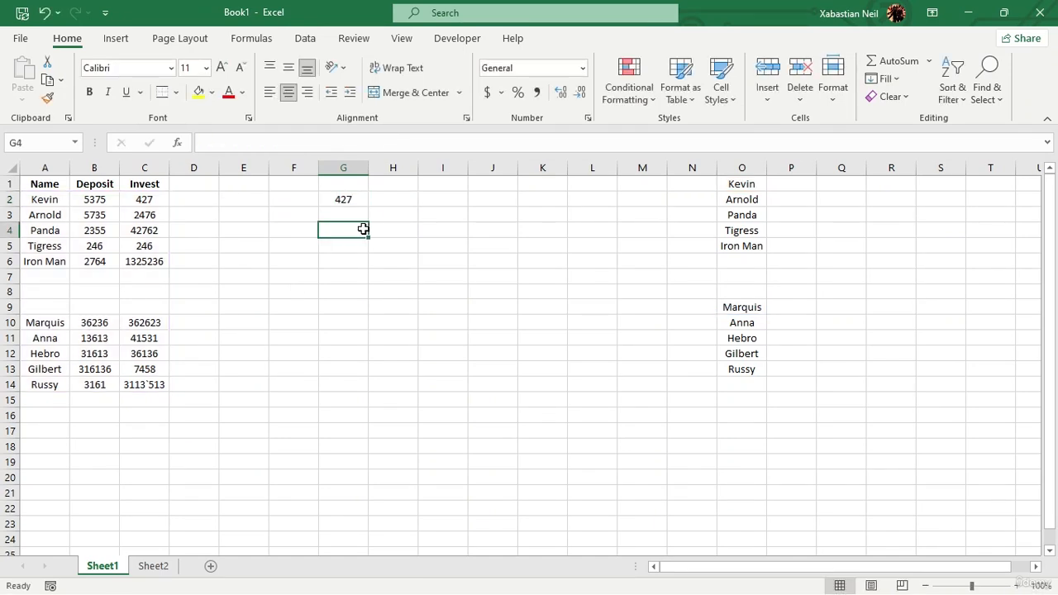
In G6, enter a VLOOKUP formula looking up O13 in A2:C14, returning column 2 with FALSE for exact match.
click(351, 211)
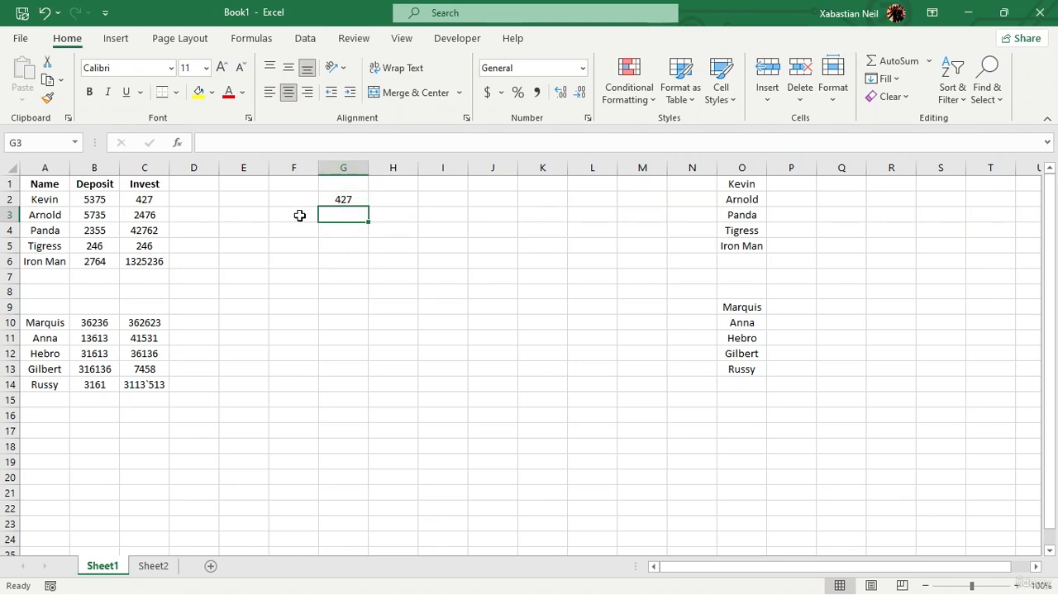
click(348, 259)
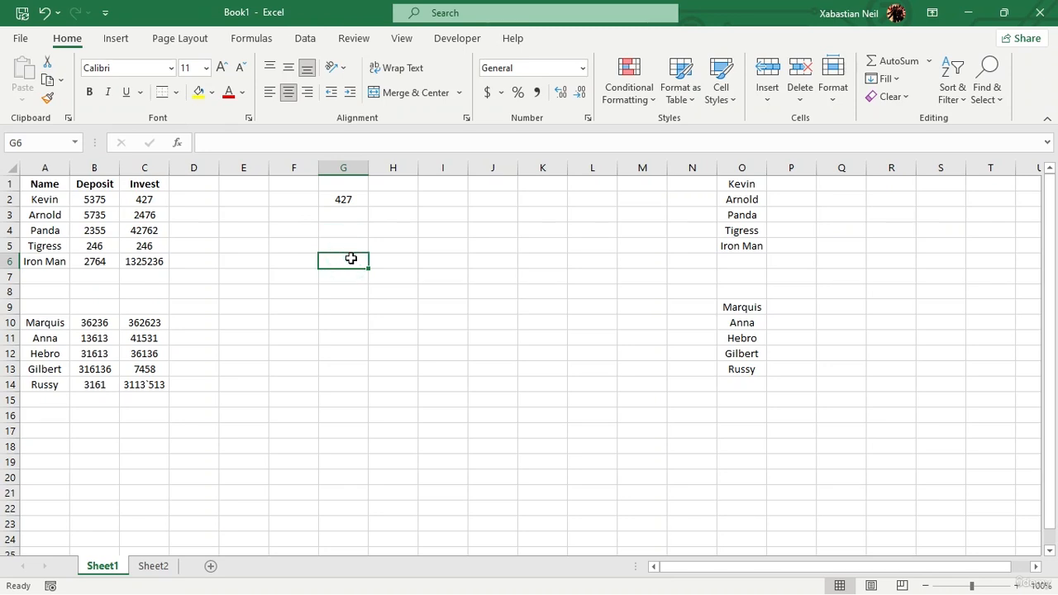
text(=v)
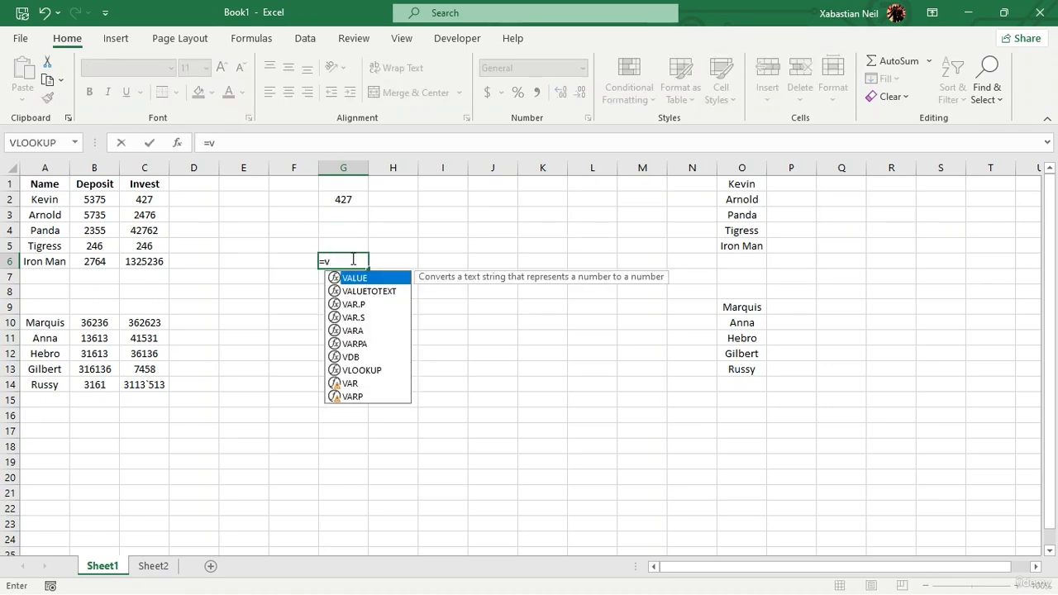
text(loo)
key(Tab)
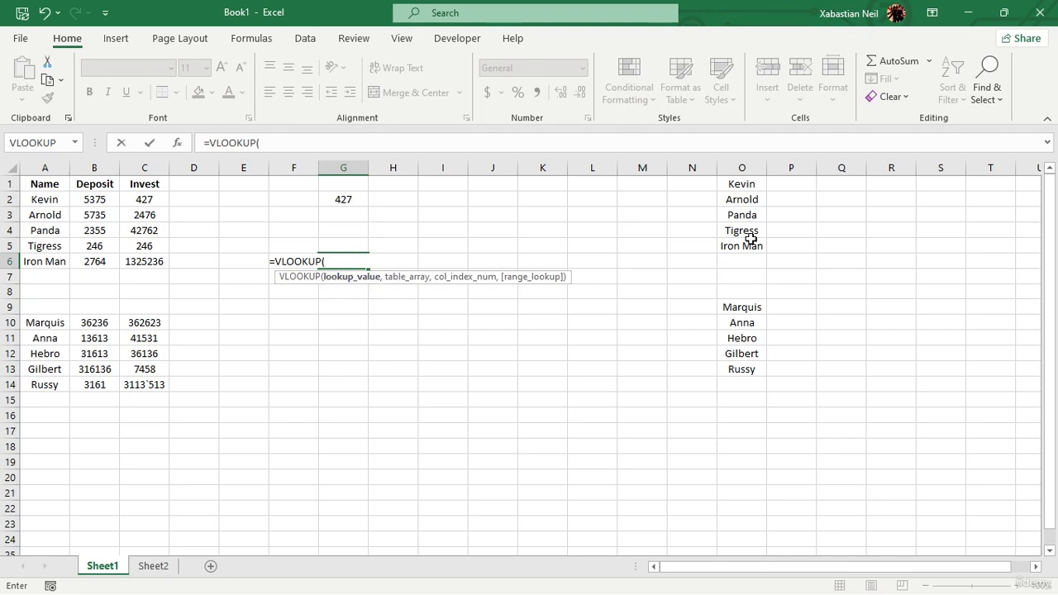
click(753, 371)
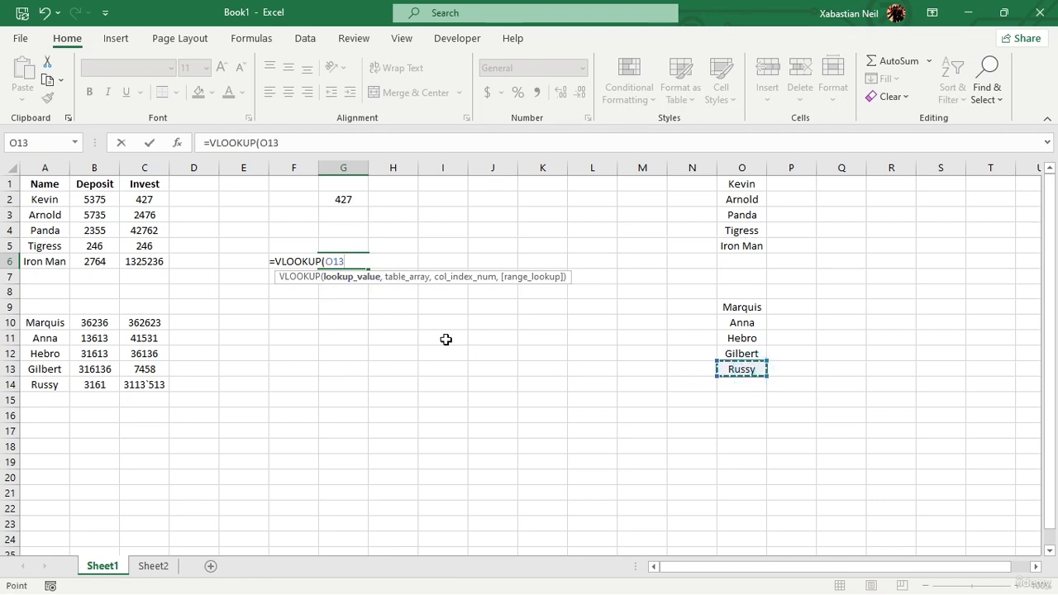
text(,)
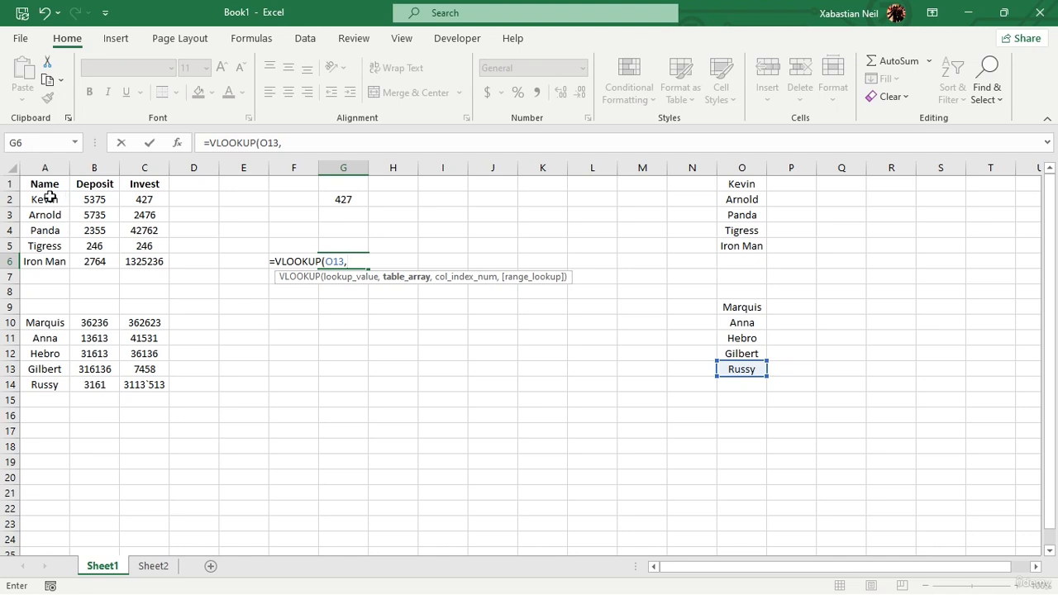
drag(47, 199, 128, 395)
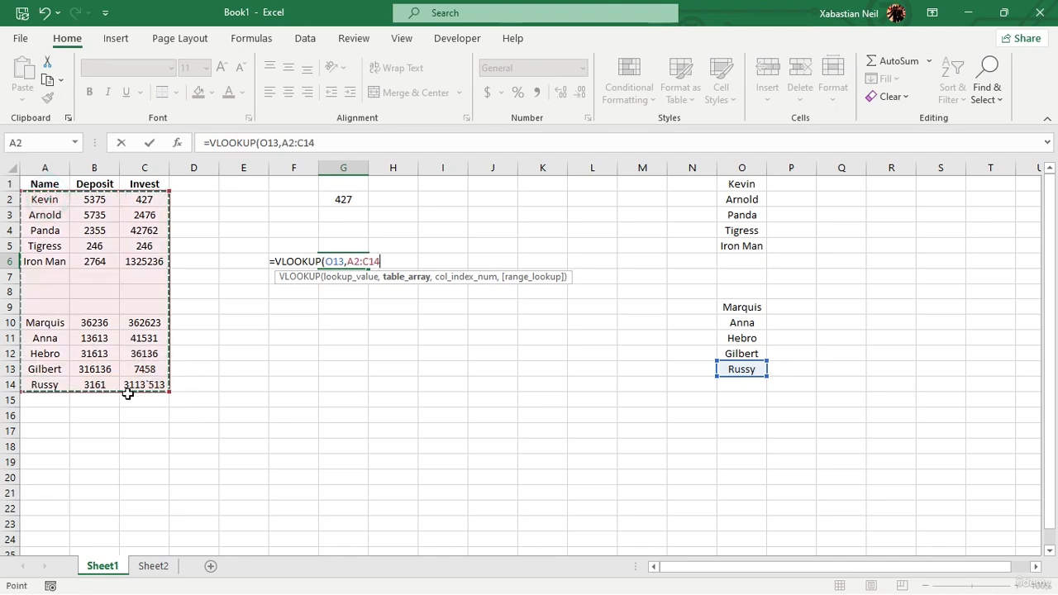
text(,2)
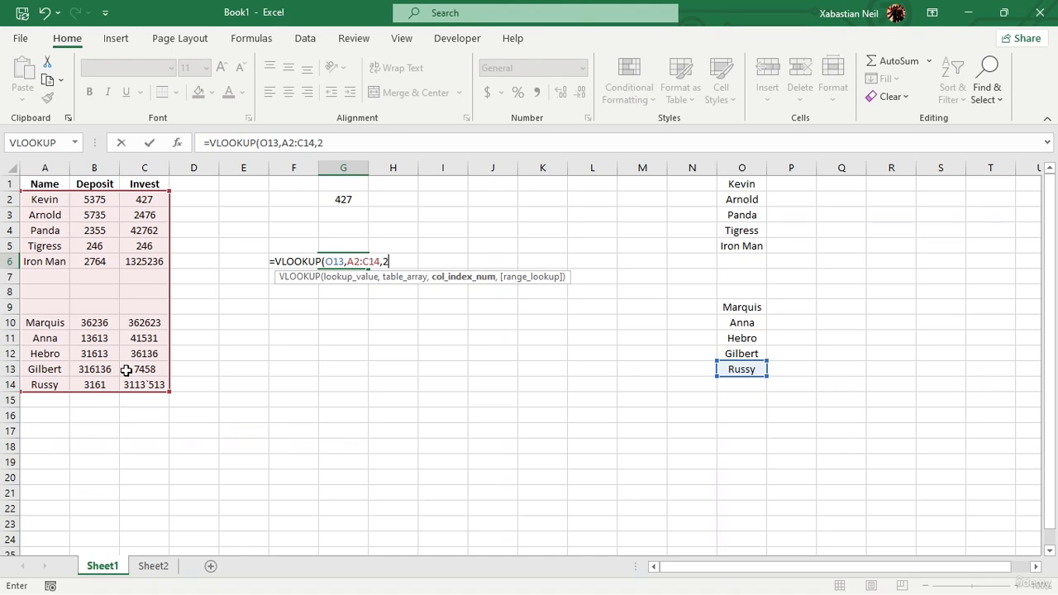
text(,)
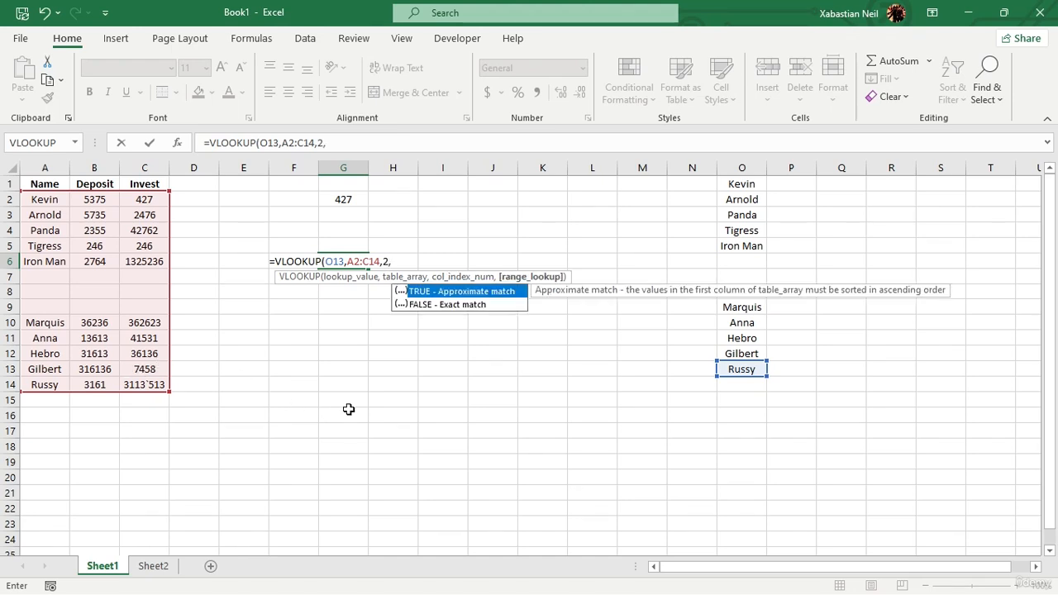
double_click(497, 306)
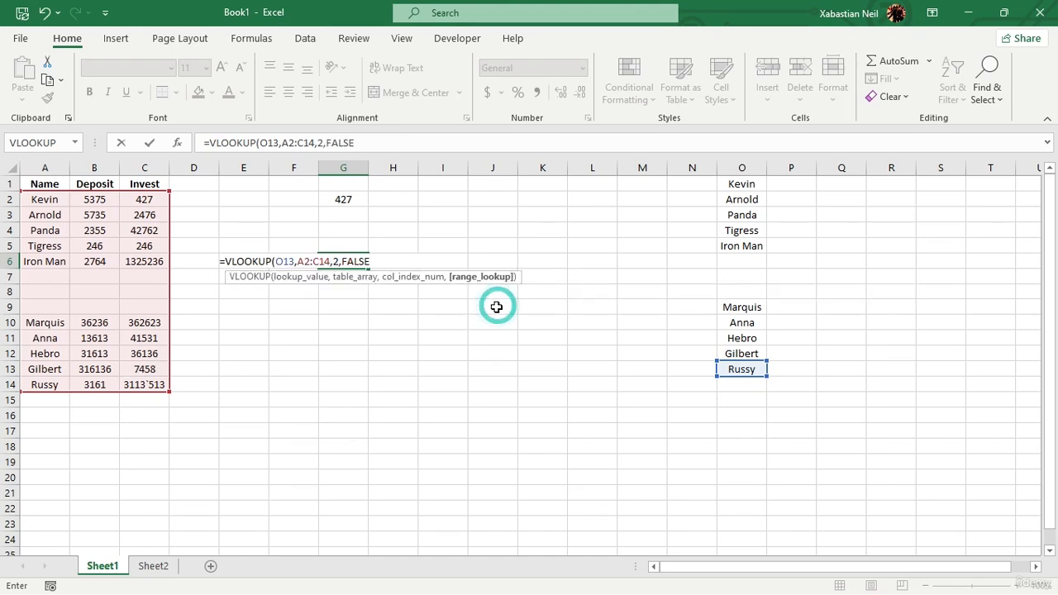
key(Return)
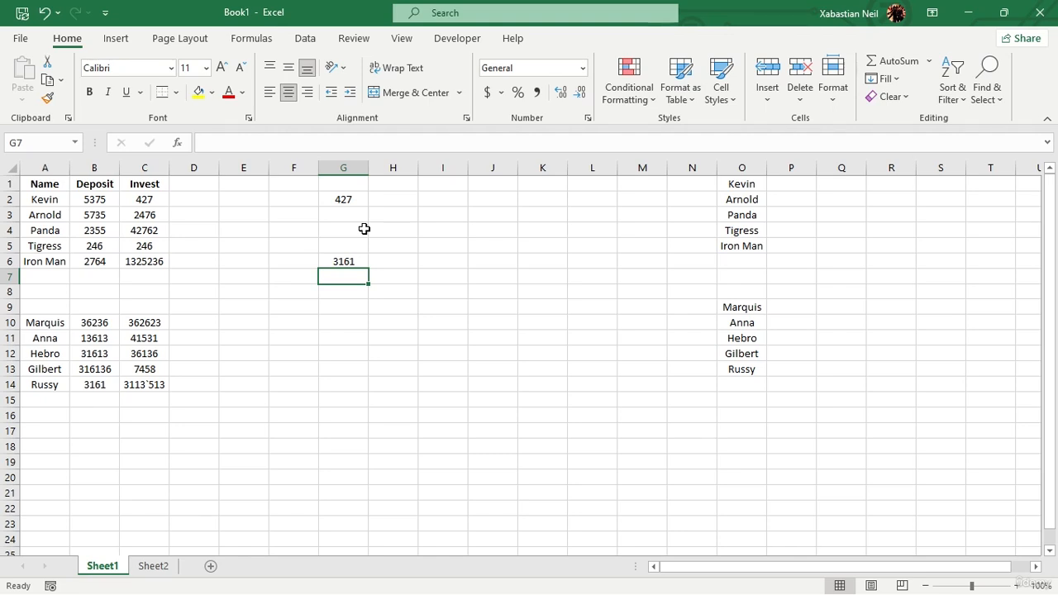
click(378, 294)
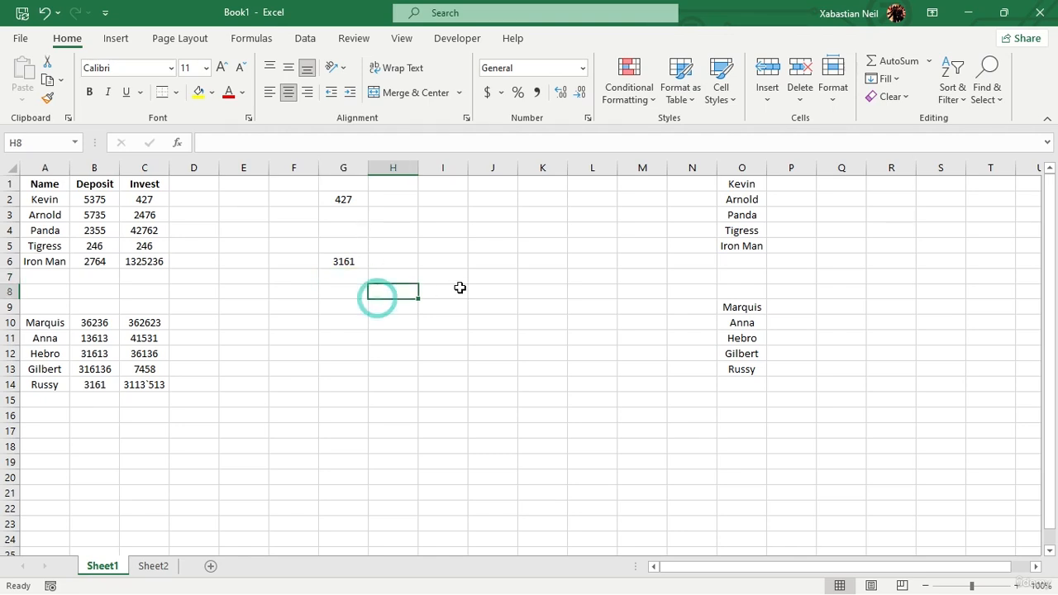
text(=)
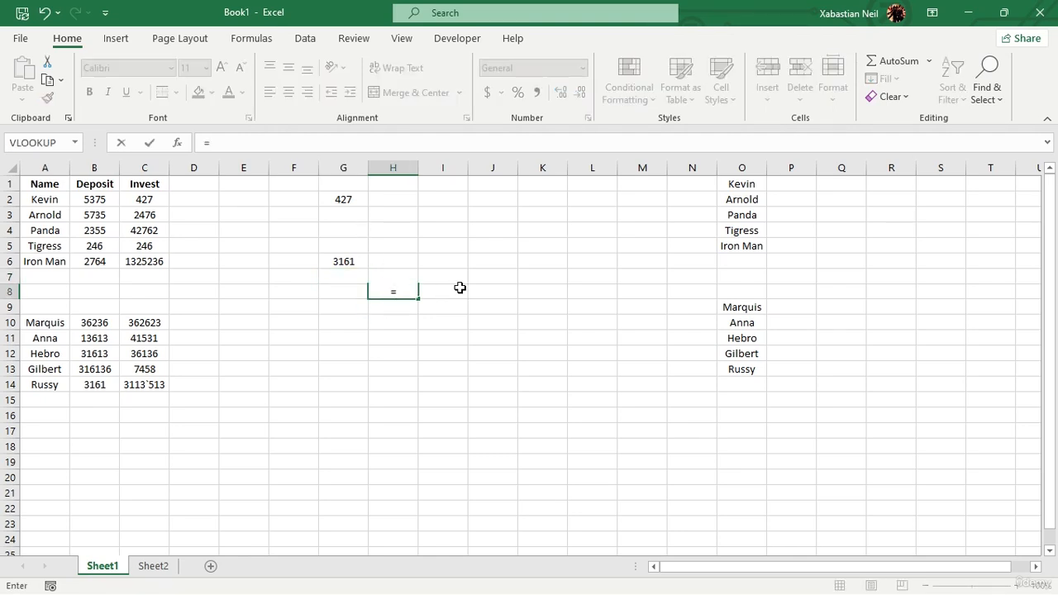
text(inmd)
key(BackSpace)
key(BackSpace)
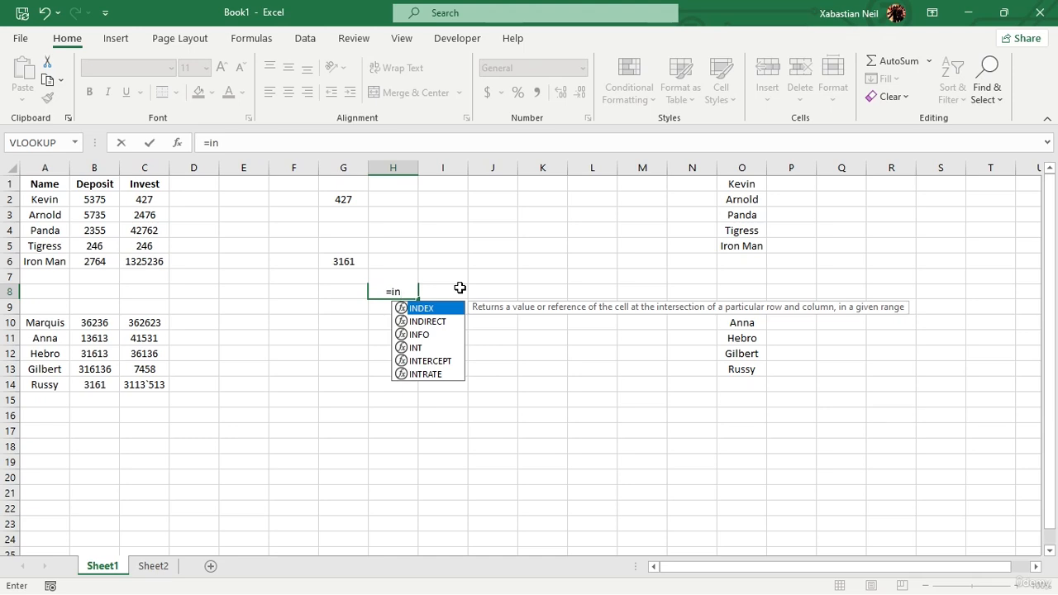
double_click(433, 321)
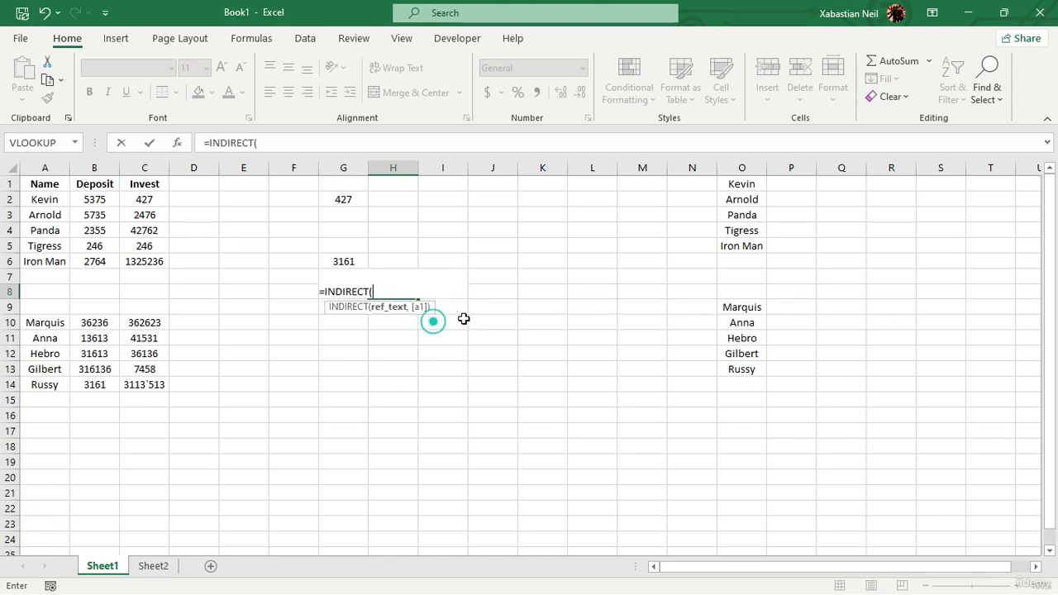
click(762, 341)
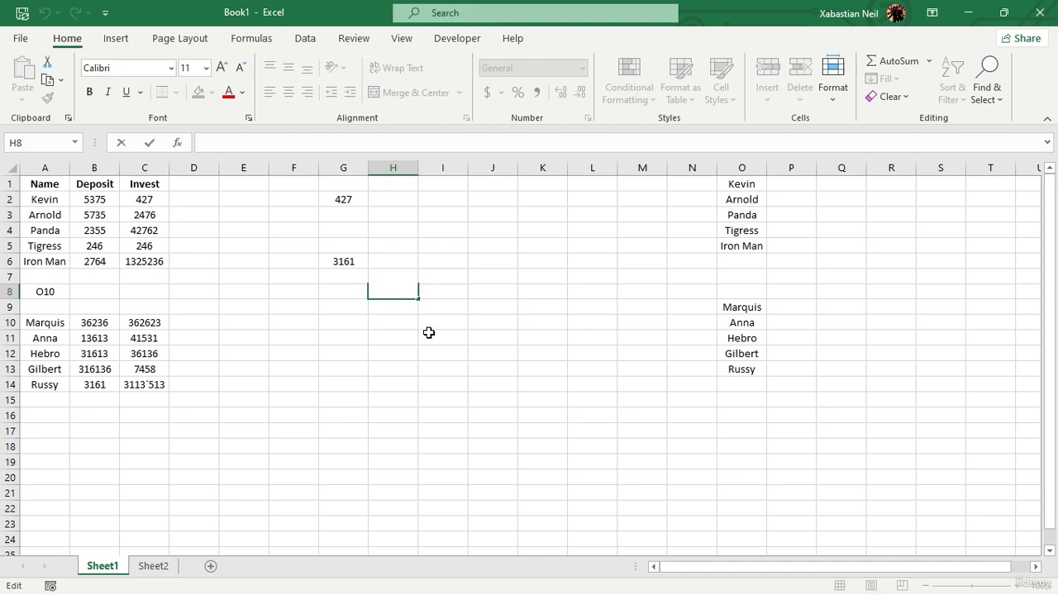
In I8, enter an INDIRECT formula that uses G19 as its reference text.
double_click(440, 294)
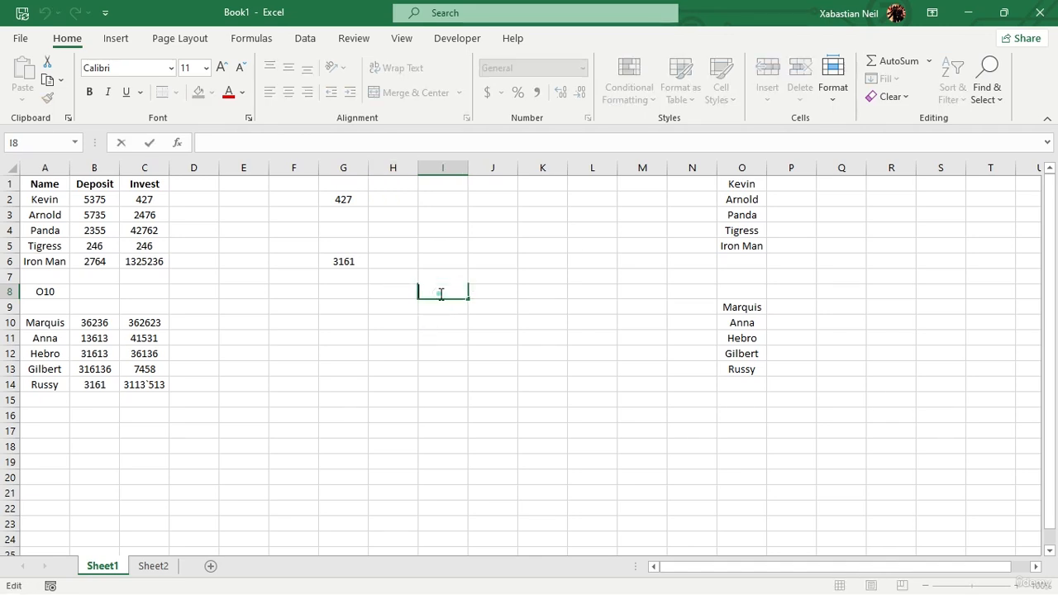
click(441, 293)
text(=)
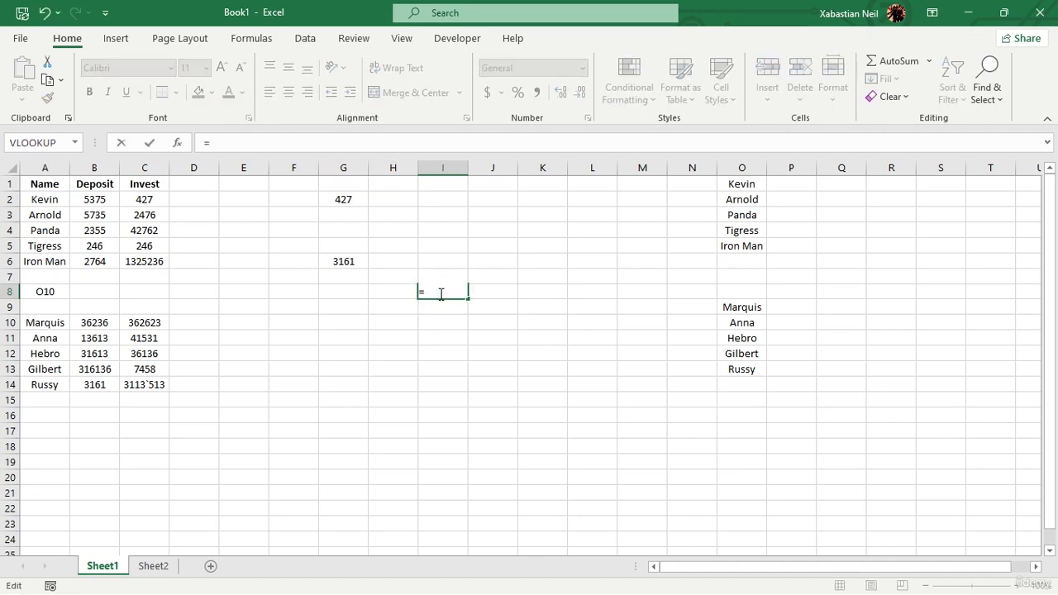
text(ind)
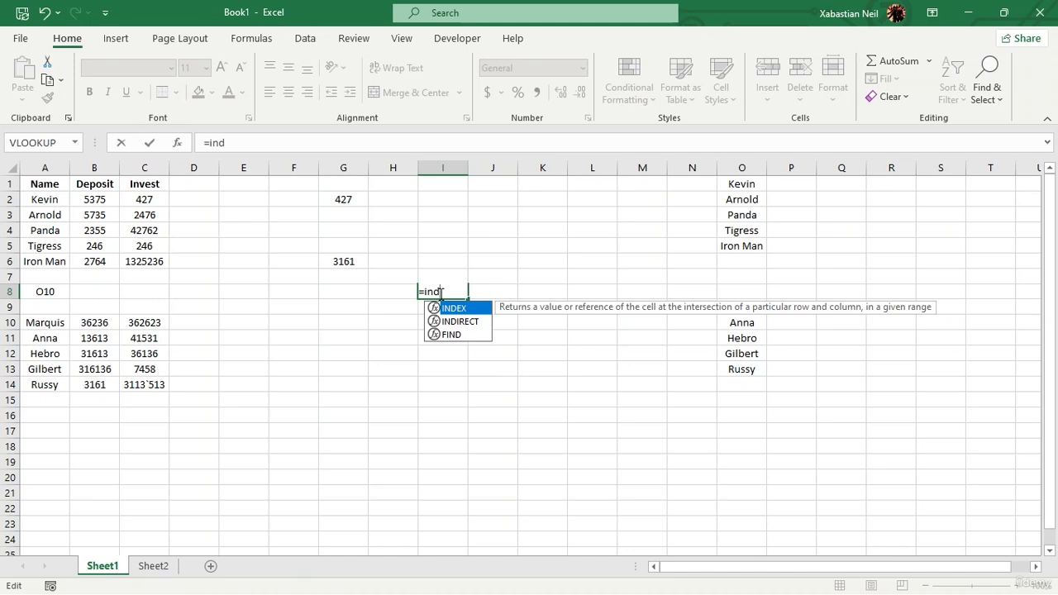
text(re)
key(Tab)
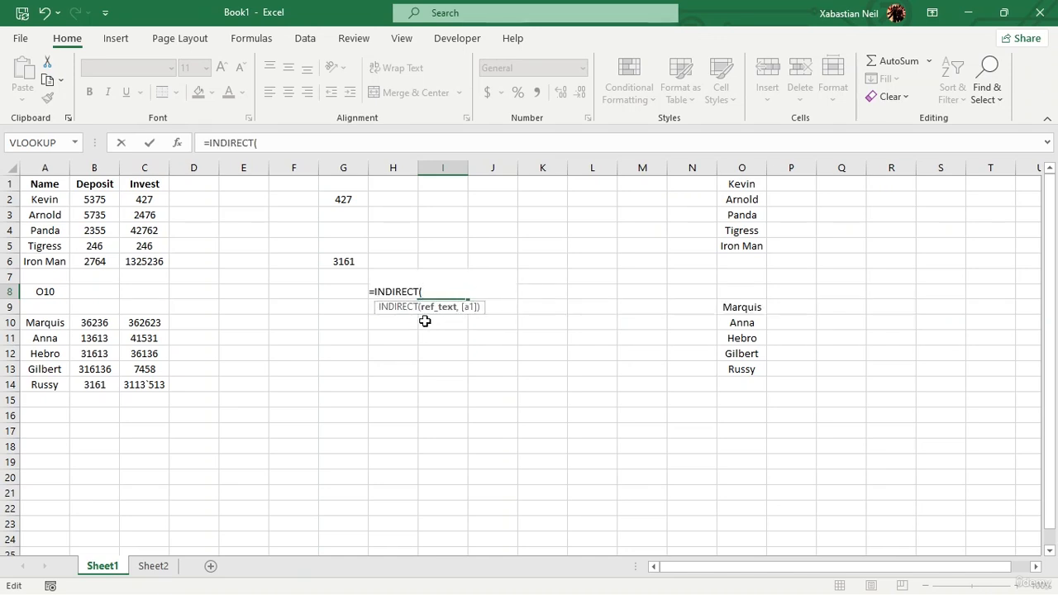
drag(10, 322, 71, 278)
click(343, 462)
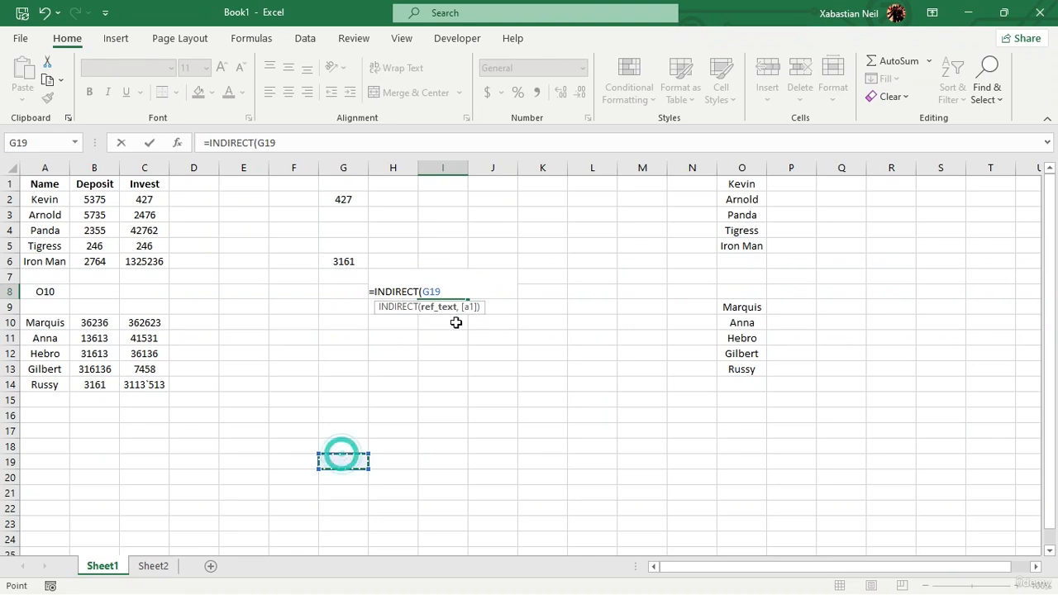
click(445, 291)
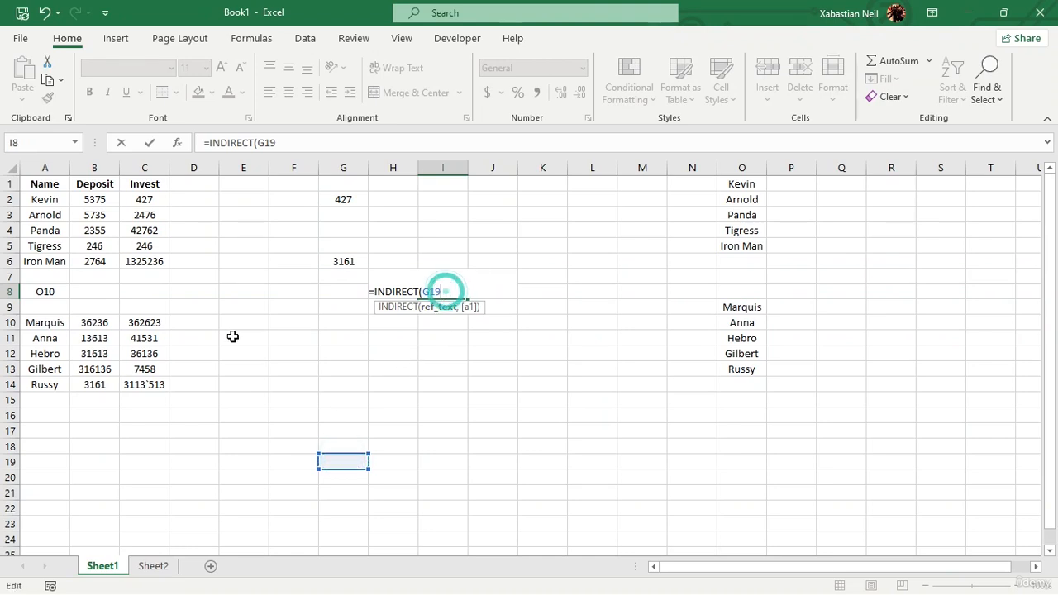
click(50, 293)
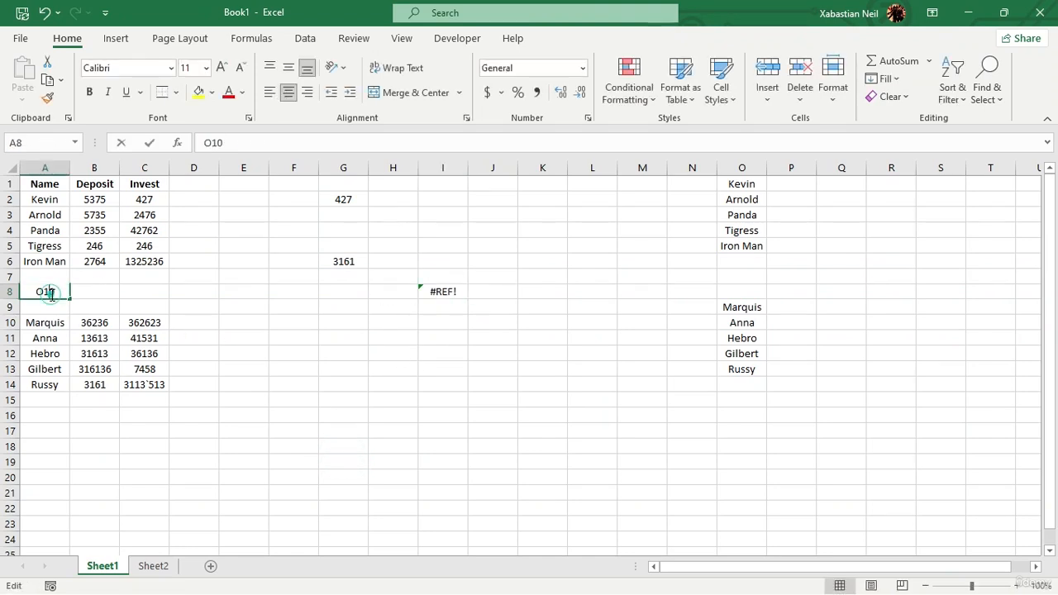
Inspect the INDIRECT formula in I8 and the reference text stored in A8.
click(446, 291)
double_click(447, 291)
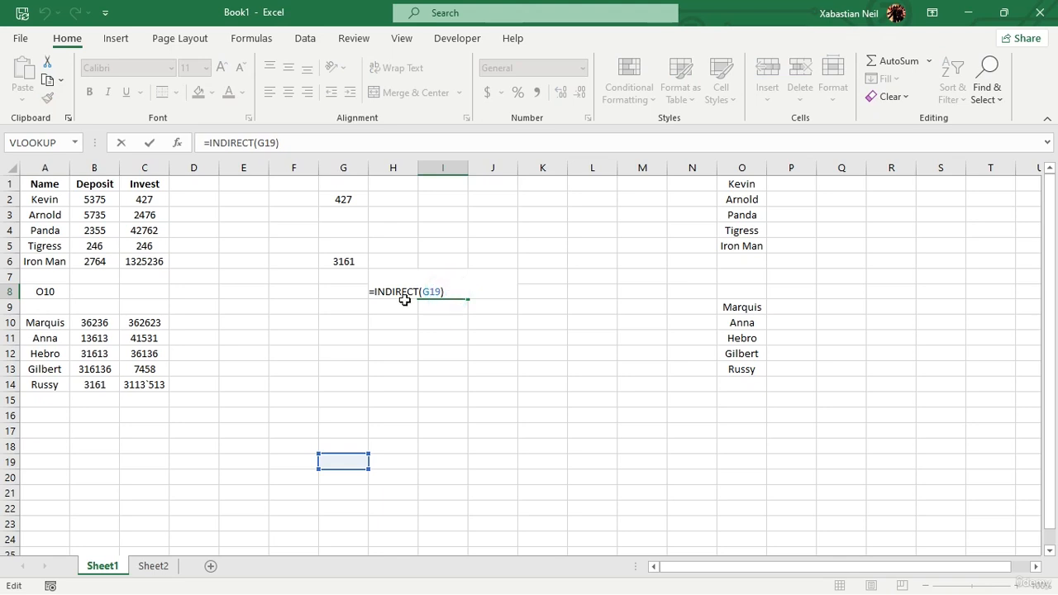
click(39, 292)
double_click(39, 293)
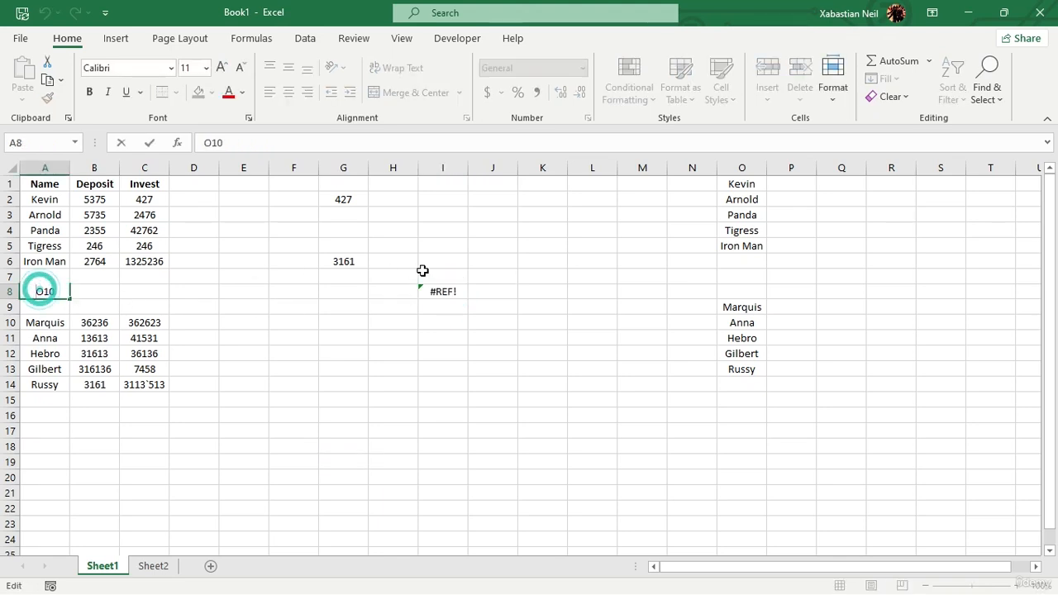
click(471, 292)
click(453, 294)
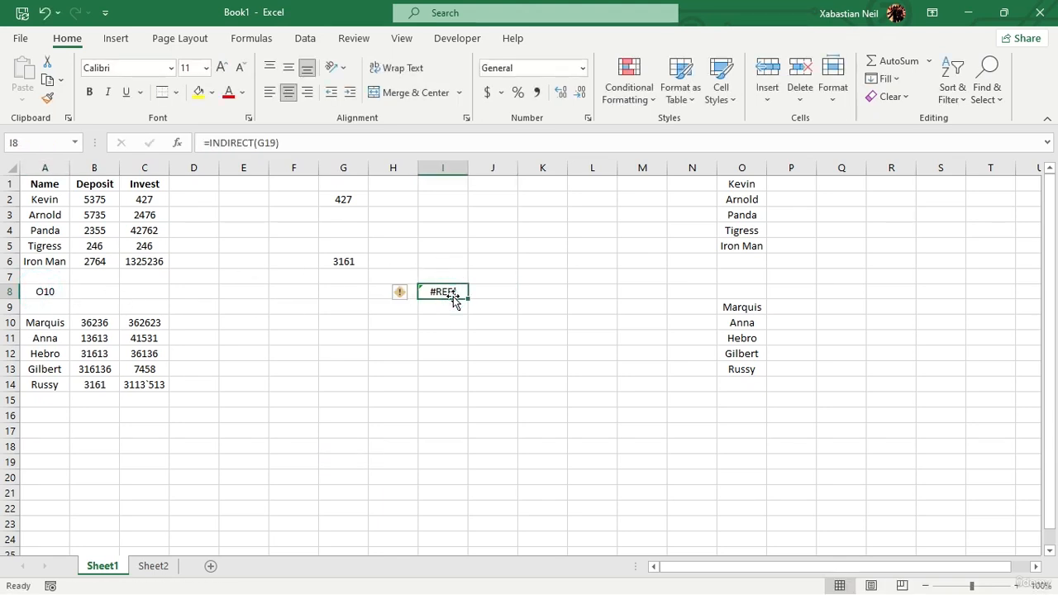
Edit the I8 formula so INDIRECT takes its reference text from A8 instead of G19.
double_click(455, 294)
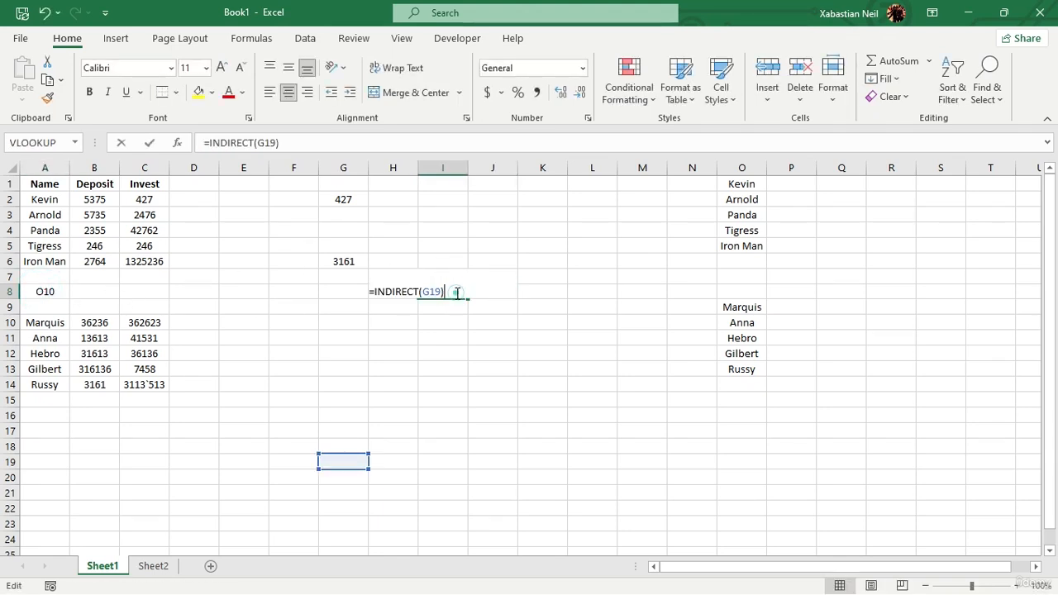
click(48, 290)
double_click(420, 293)
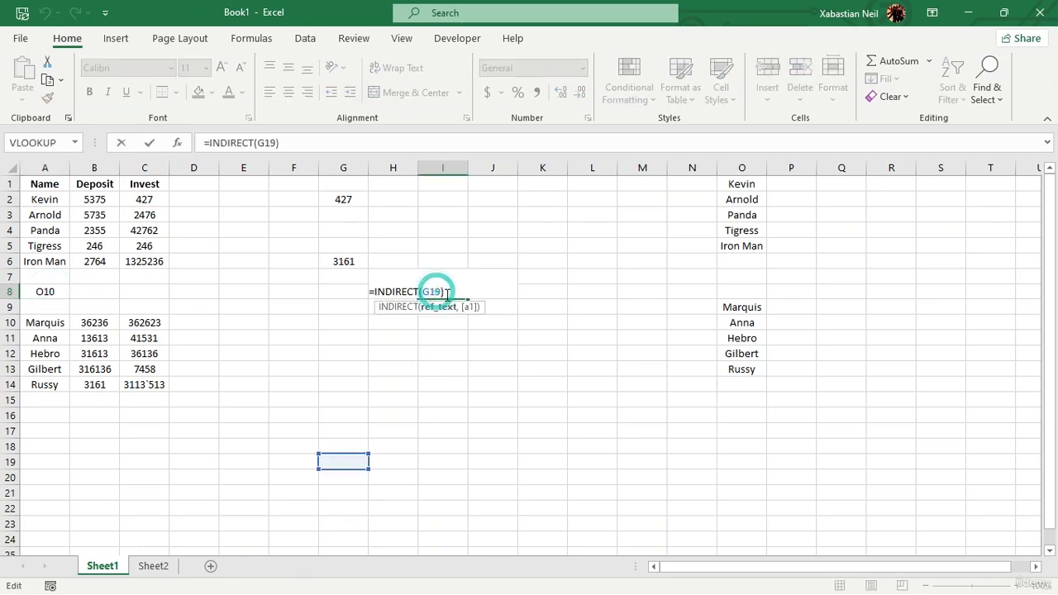
key(BackSpace)
key(BackSpace)
key(BackSpace)
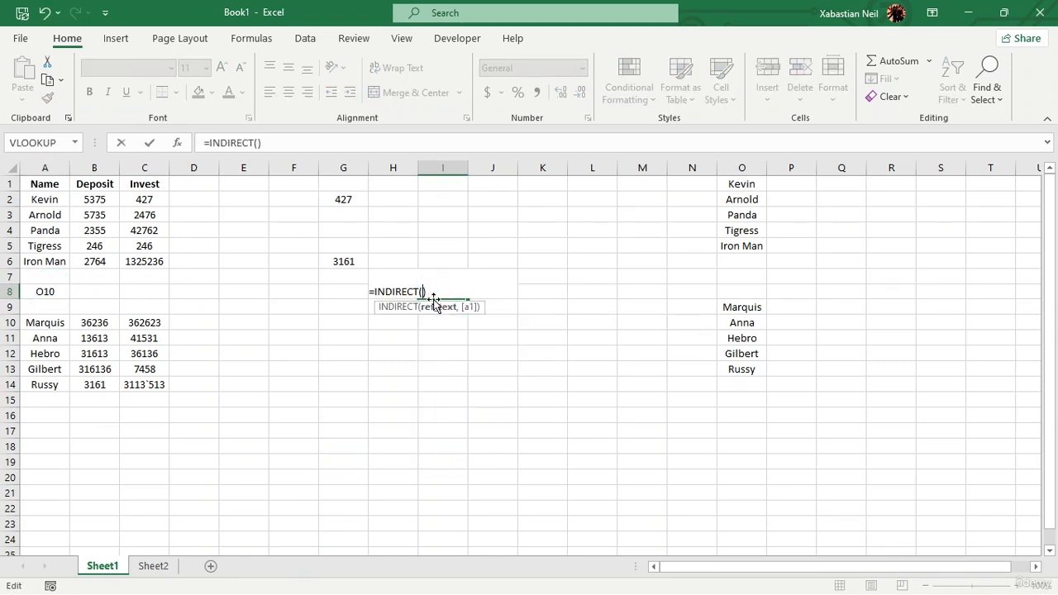
click(27, 291)
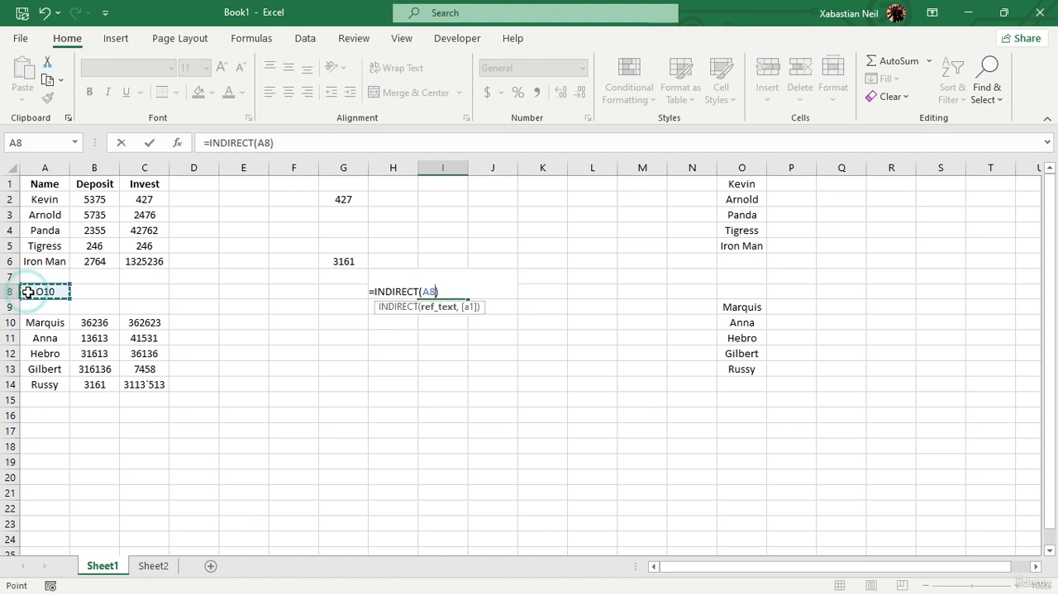
key(Return)
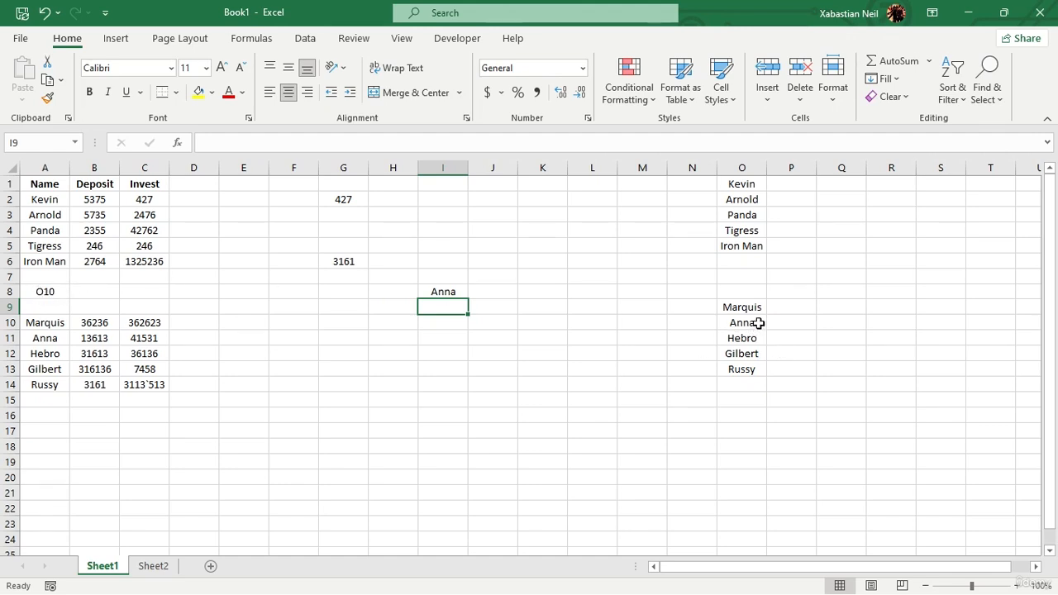
Examine the I8 formula and the O10 cell that its reference text points to.
click(443, 291)
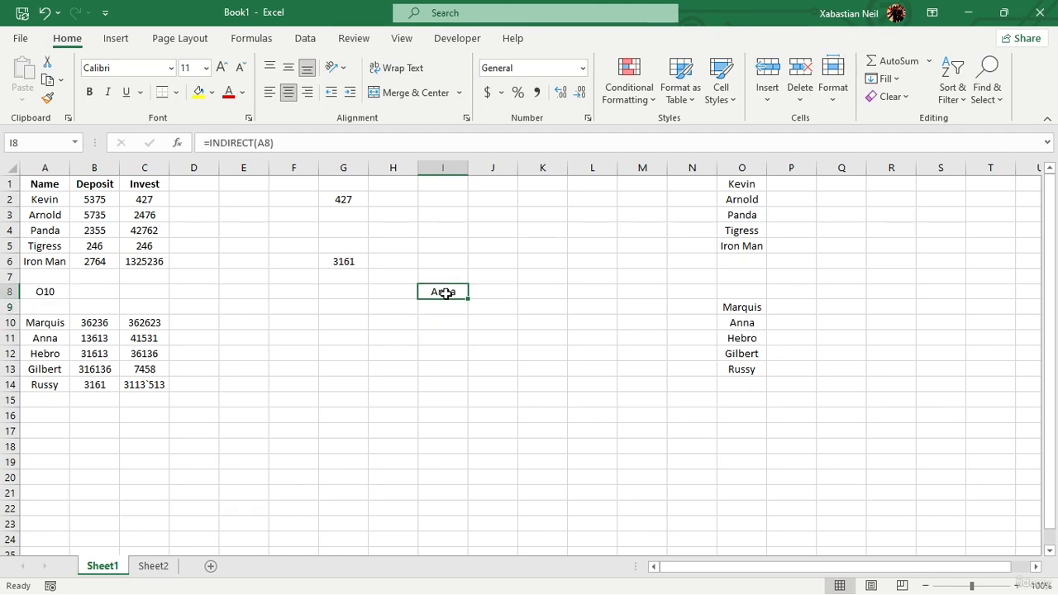
double_click(443, 292)
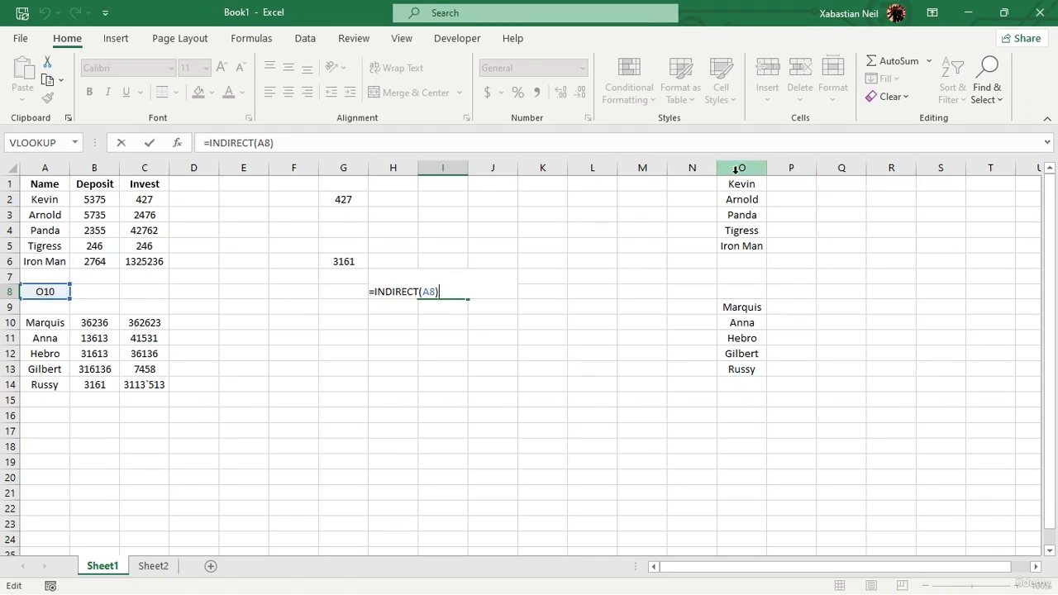
click(750, 321)
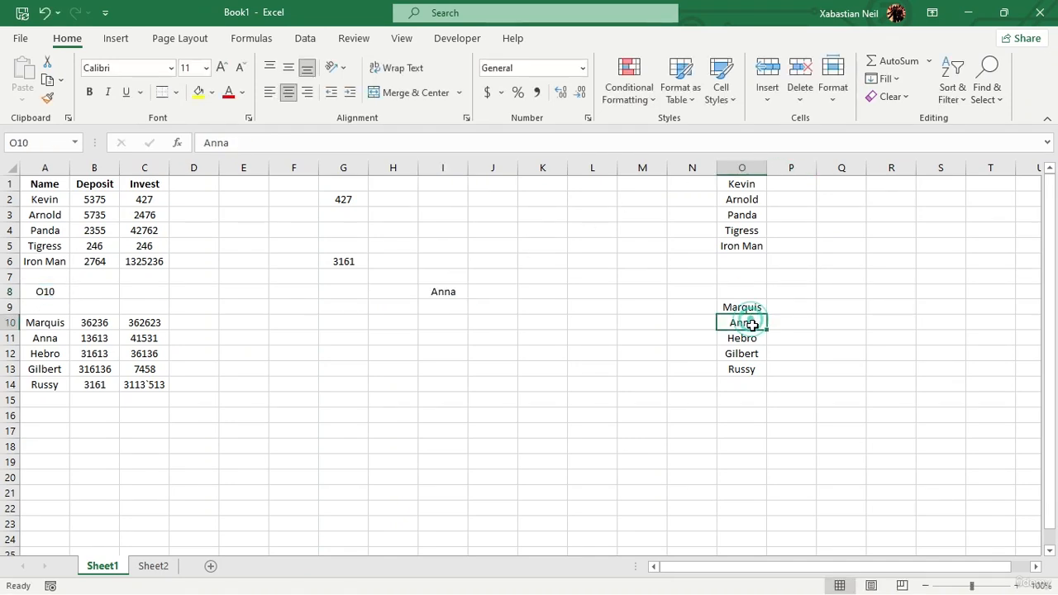
click(74, 143)
click(75, 142)
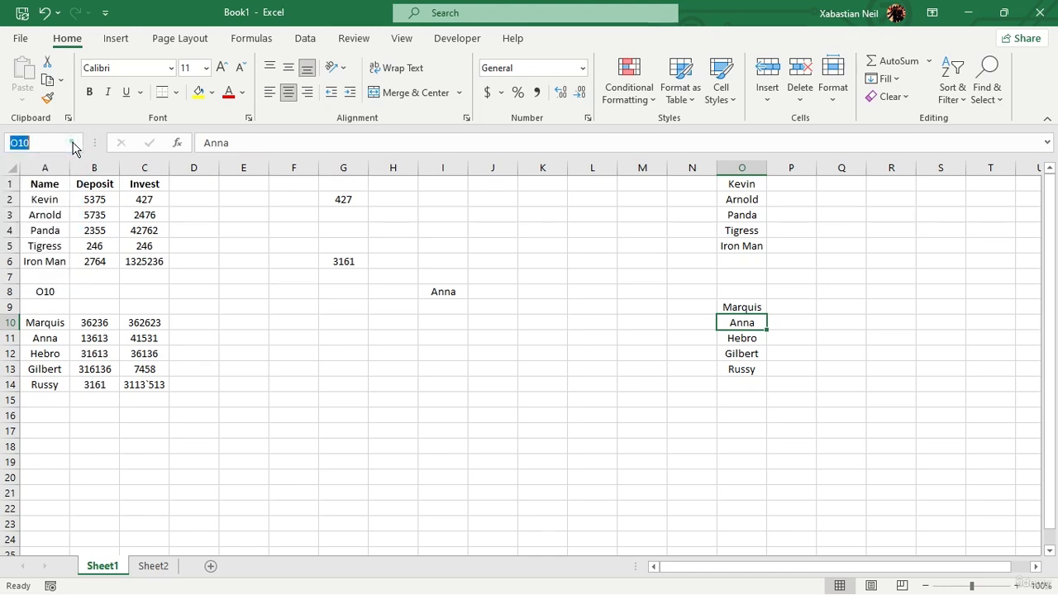
click(758, 387)
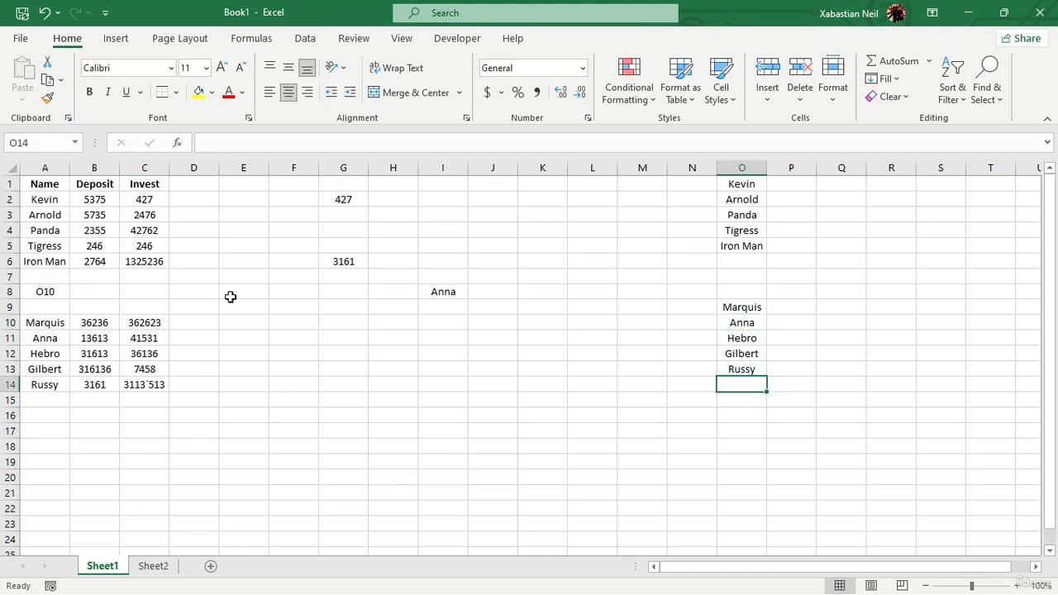
In I11, start a VLOOKUP formula whose lookup value is INDIRECT of the reference text in A8.
click(435, 338)
double_click(438, 338)
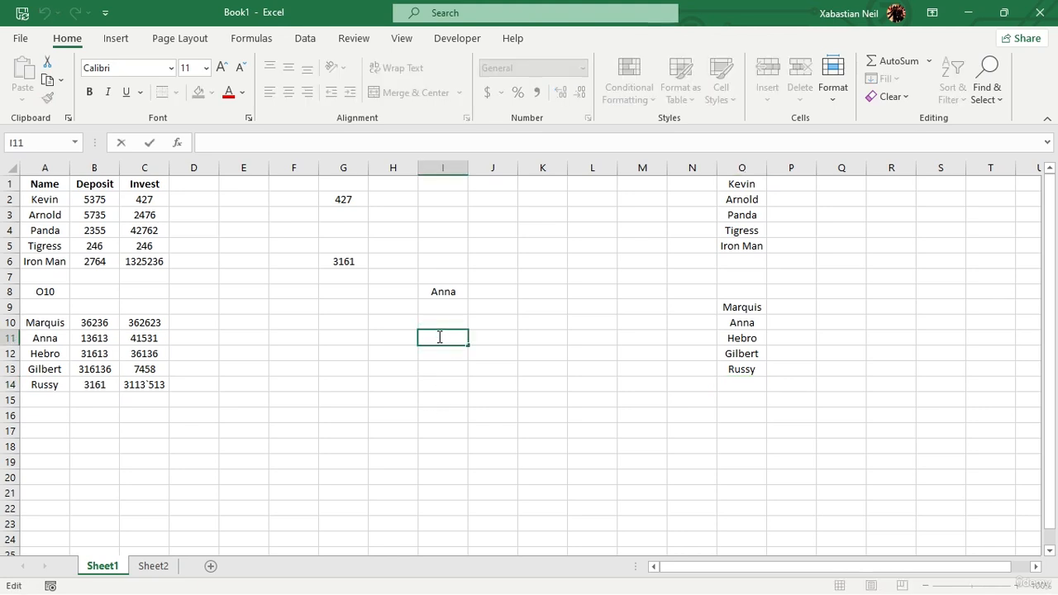
text(=)
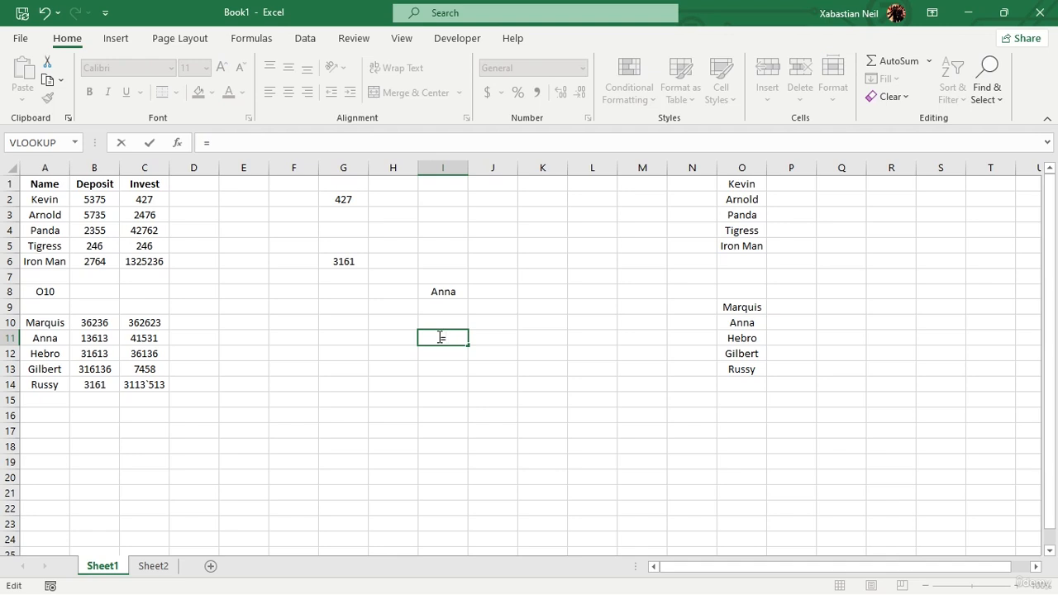
text(vlookup)
key(Tab)
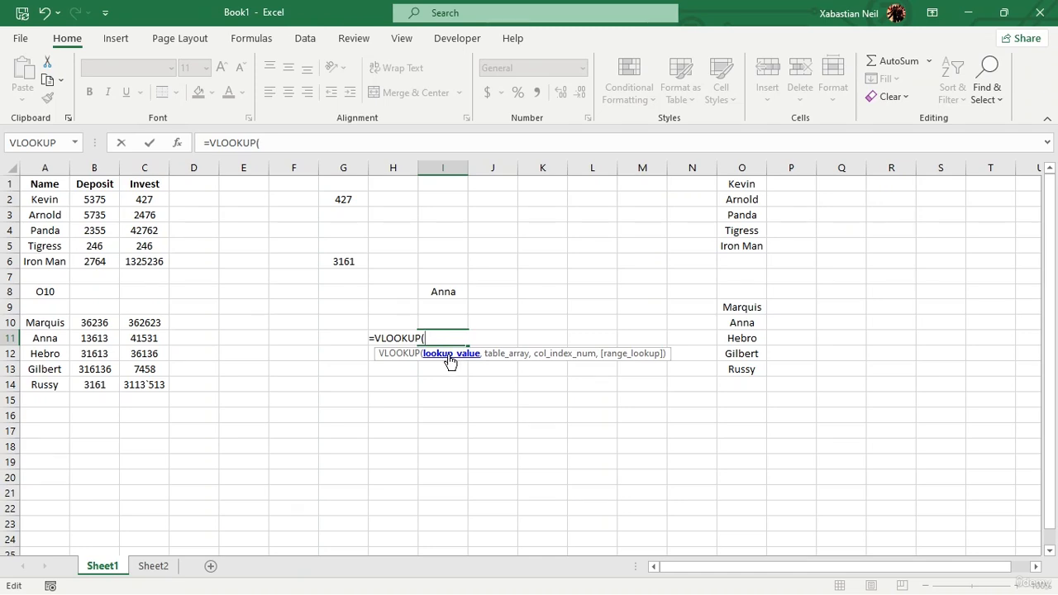
text(in)
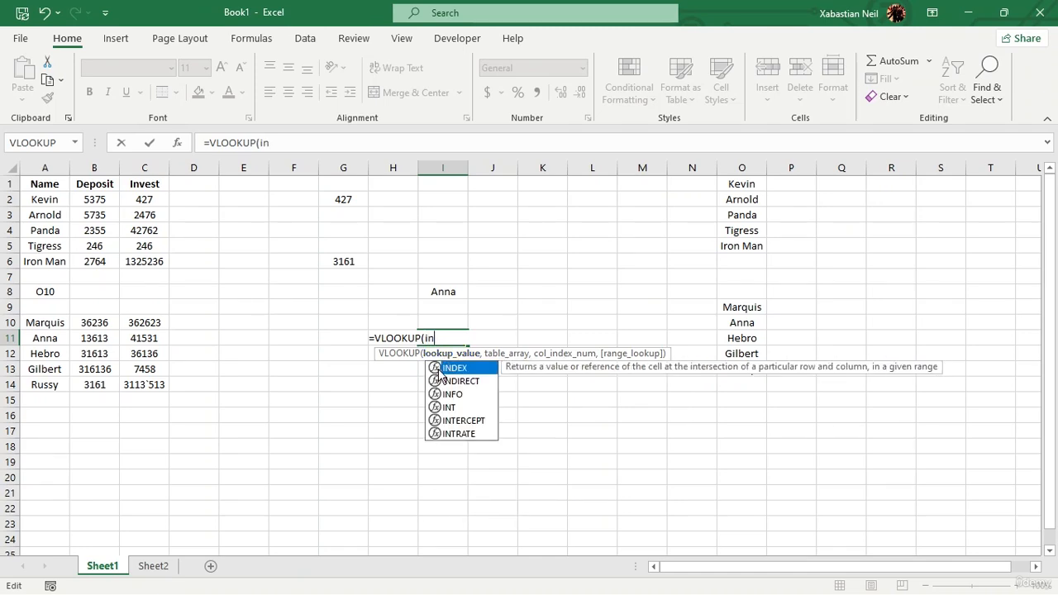
double_click(464, 380)
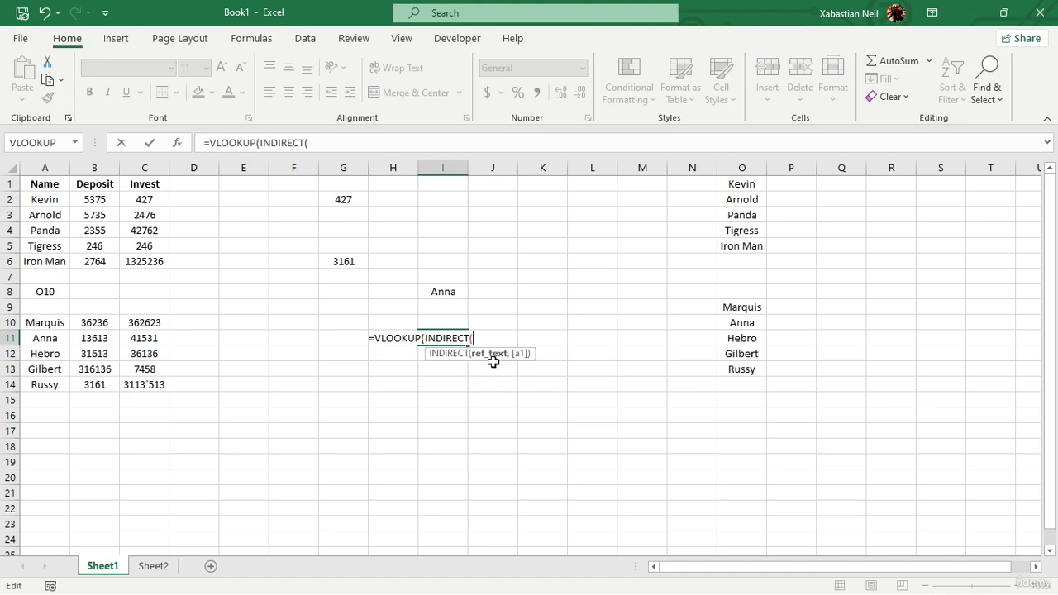
click(45, 291)
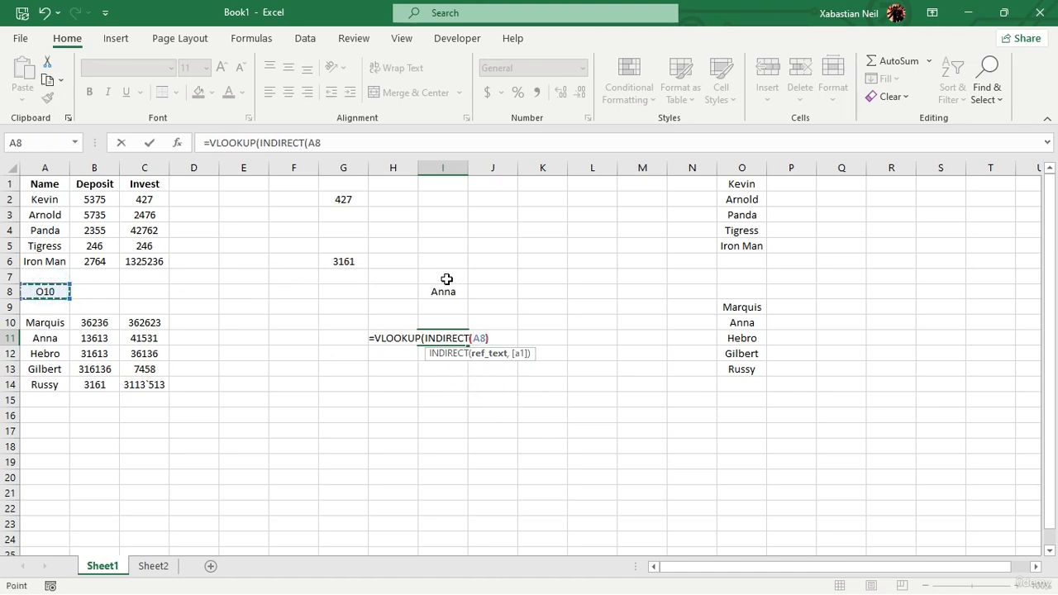
text(),)
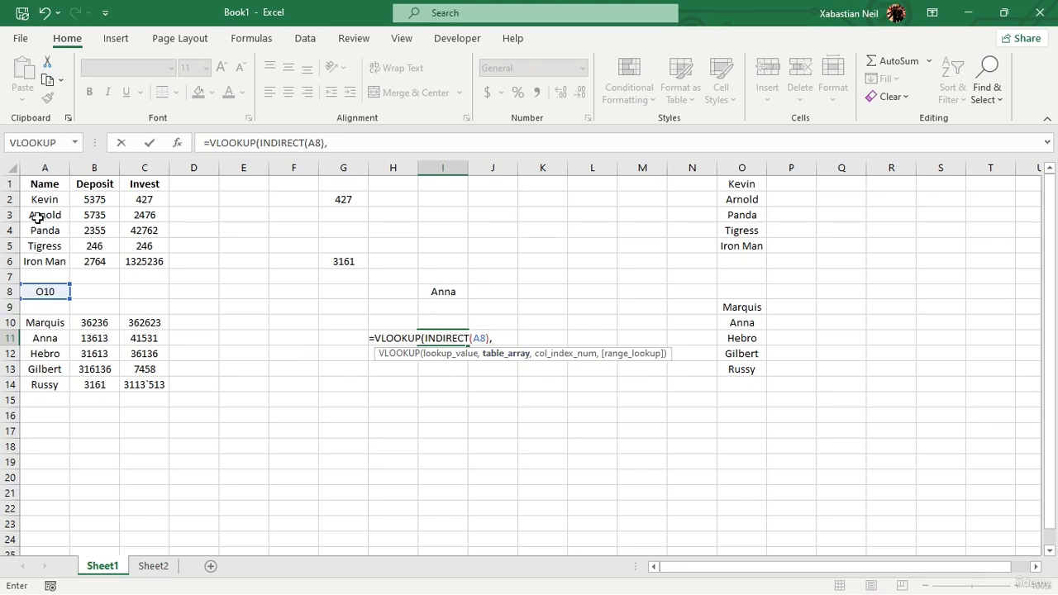
Complete the VLOOKUP with table A2:C14, column index 3 and FALSE for exact match, and enter it.
drag(42, 202, 157, 384)
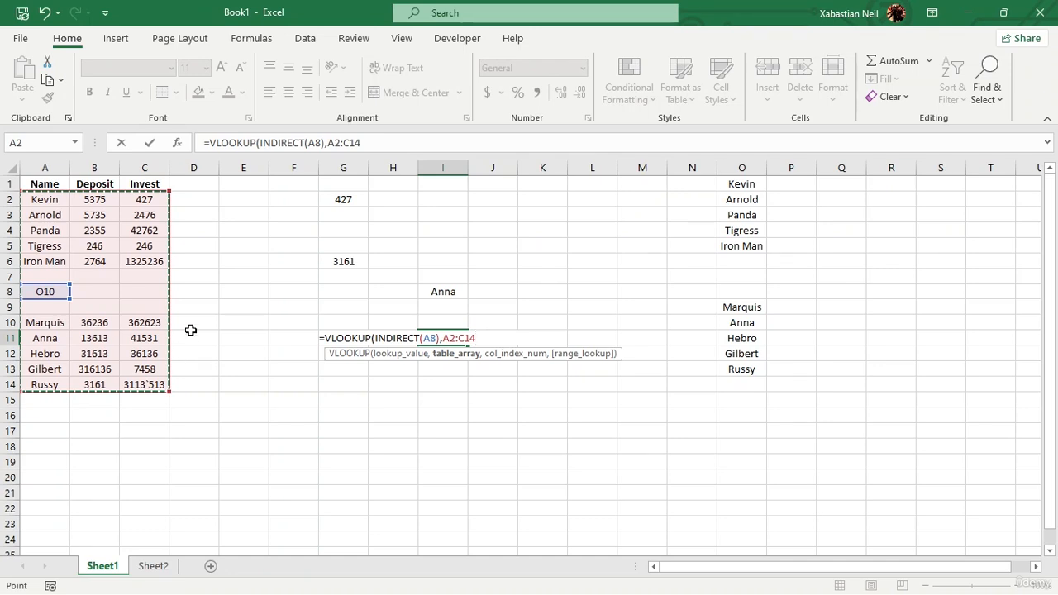
text(,)
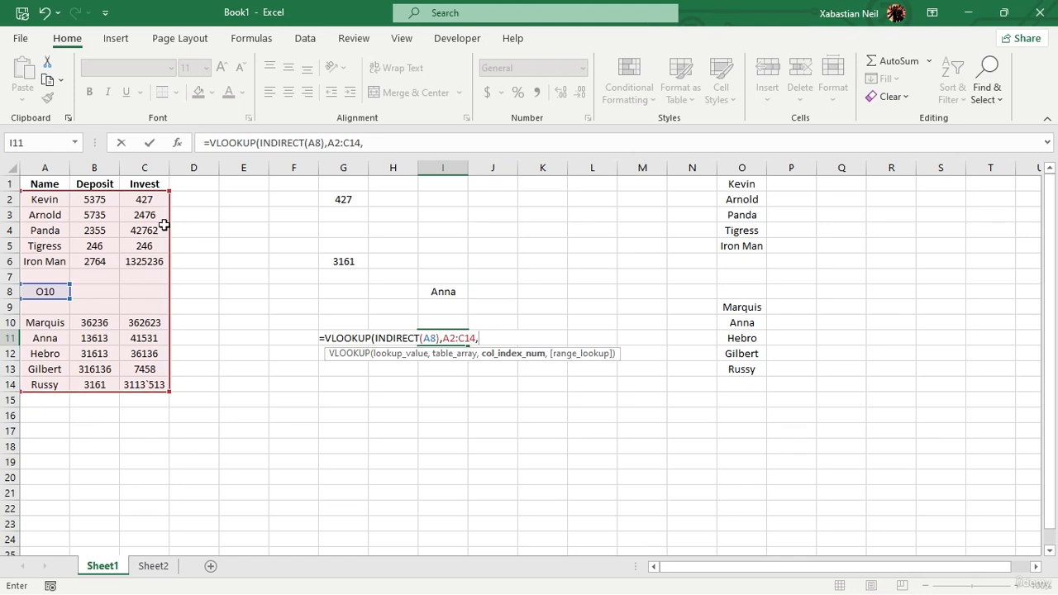
text(,)
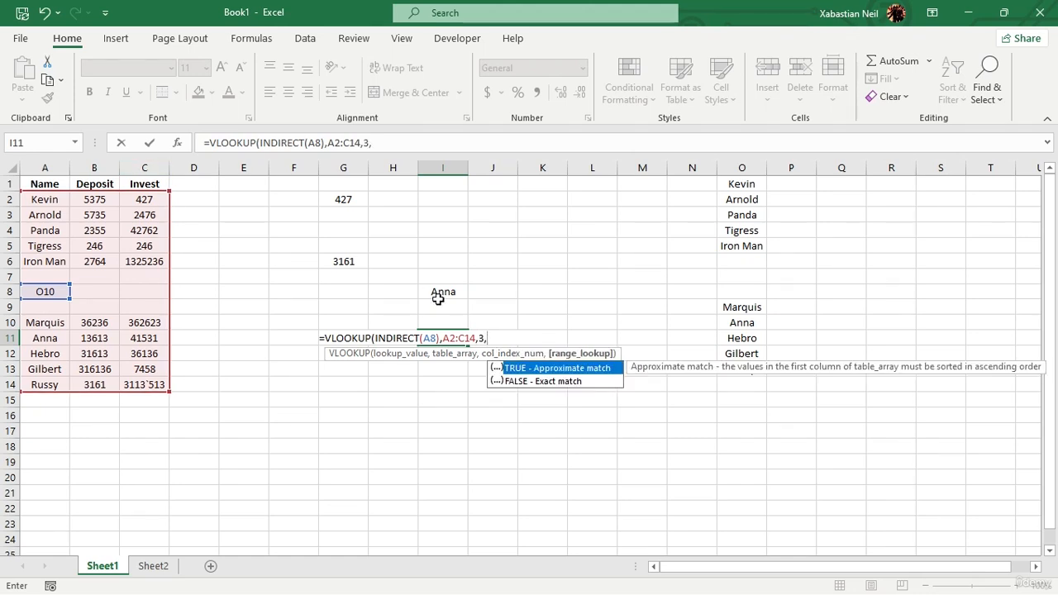
double_click(565, 381)
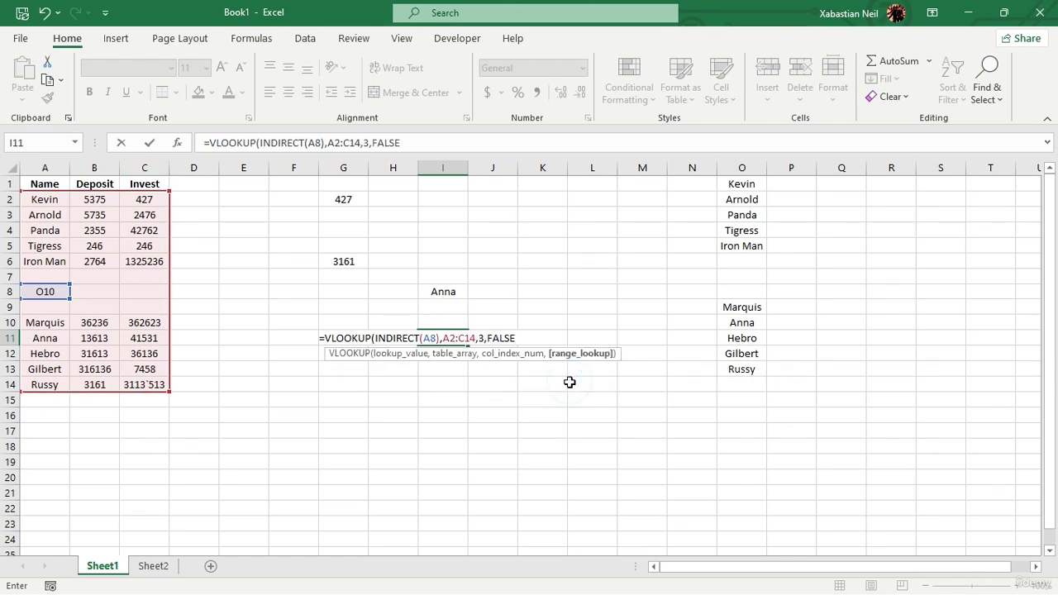
text())
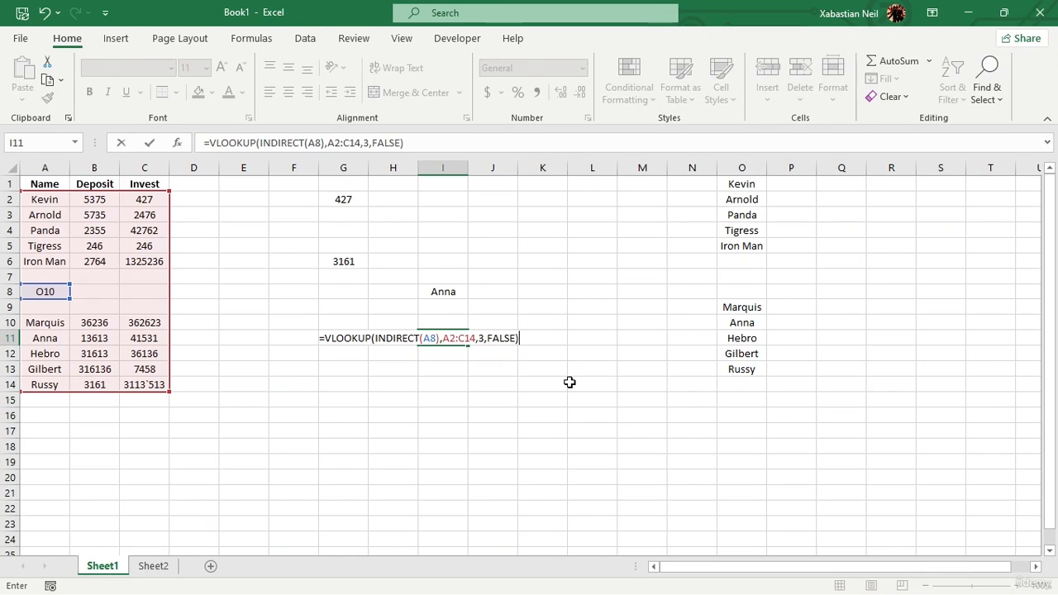
key(Return)
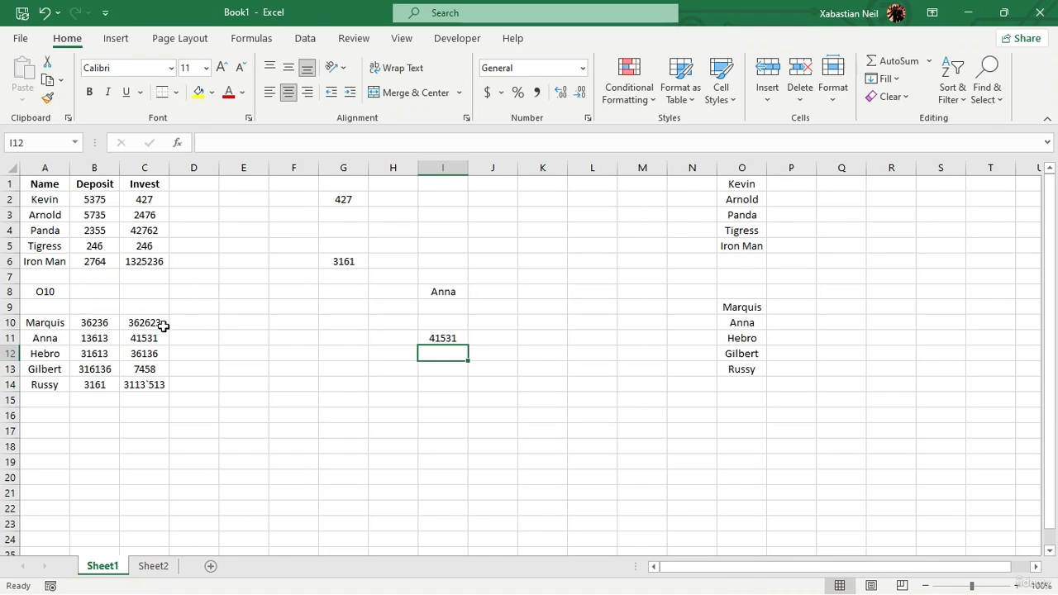
Reopen the I11 formula to review its arguments.
double_click(450, 339)
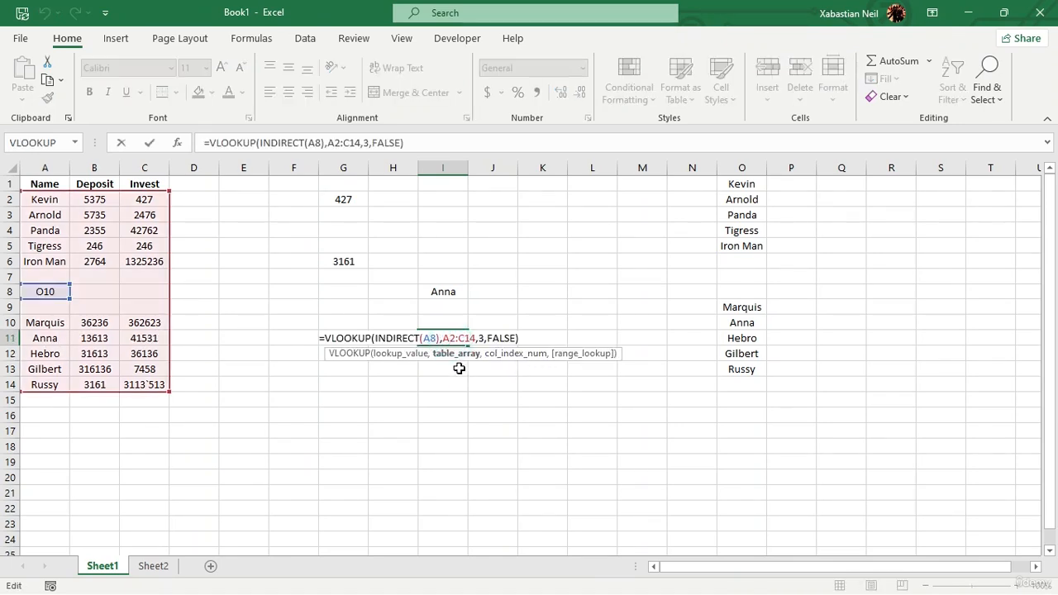